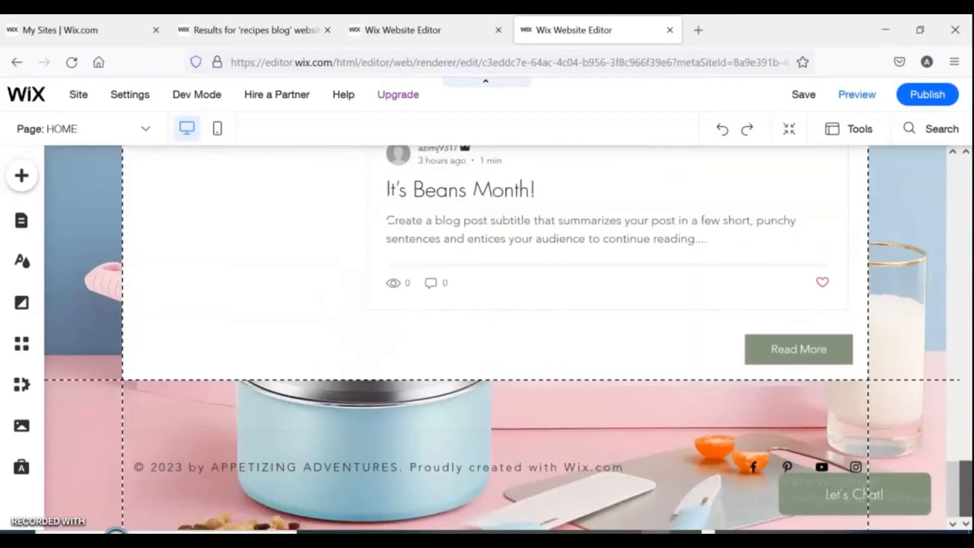
# Browse the existing site's About, Contact and Recipes pages in the editor.
pyautogui.click(151, 133)
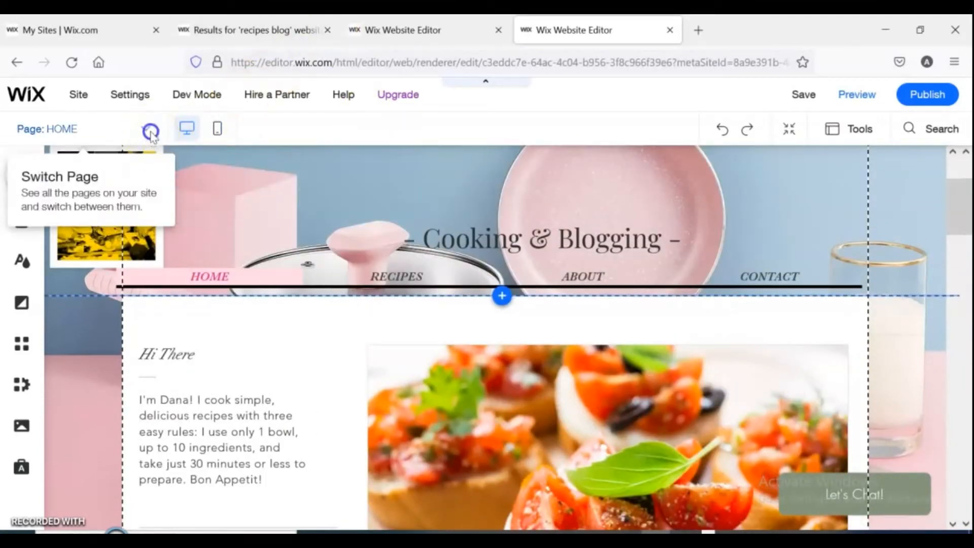
pyautogui.click(49, 228)
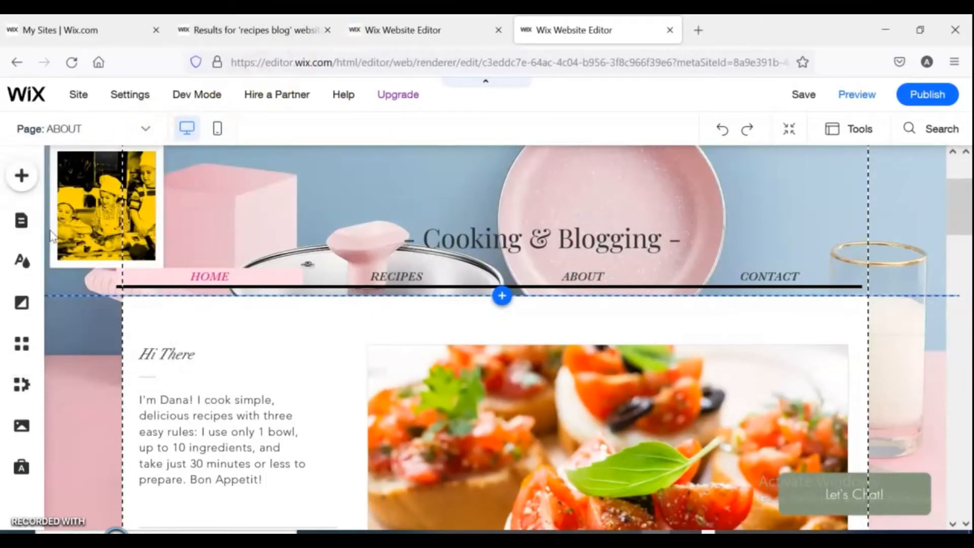
pyautogui.moveTo(967, 178); pyautogui.dragTo(968, 176)
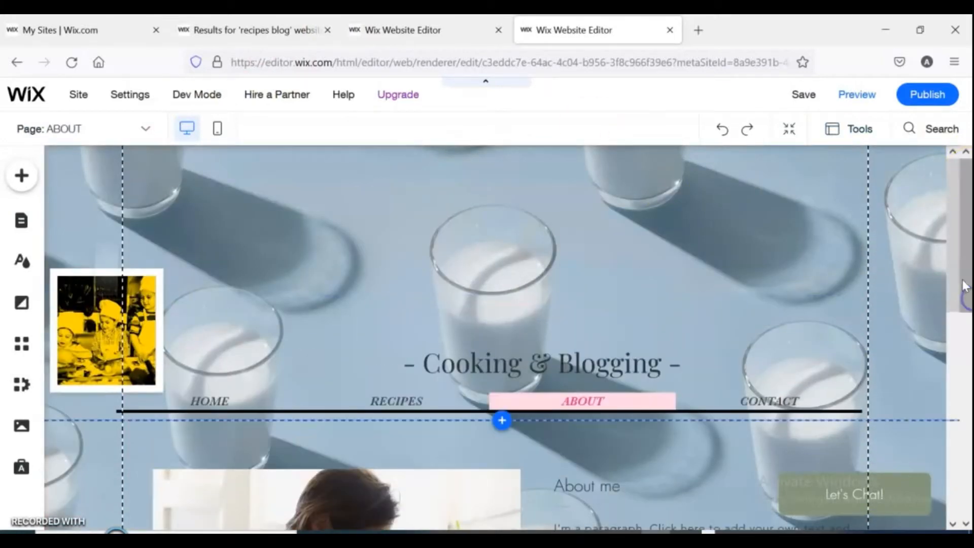
pyautogui.moveTo(967, 287); pyautogui.dragTo(967, 506)
pyautogui.scroll(5, 934, 431)
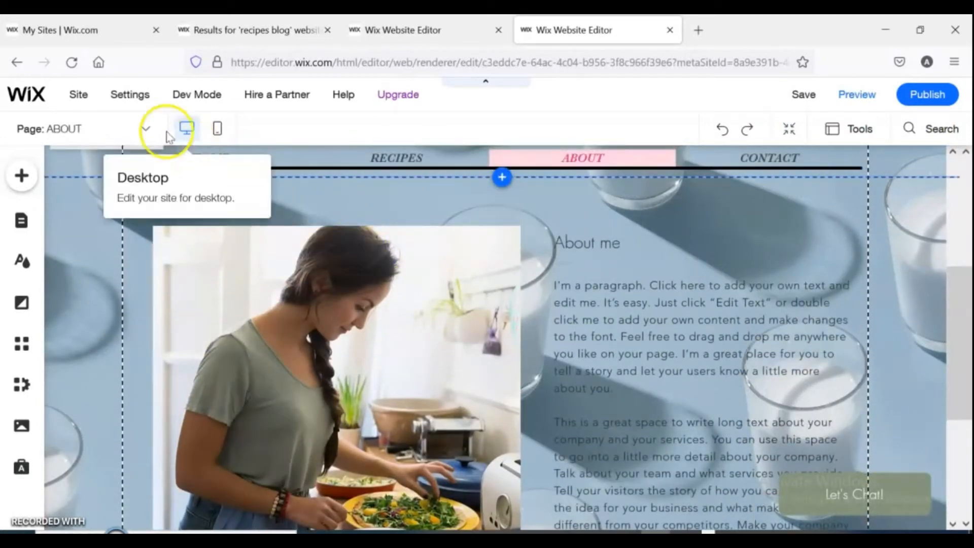
pyautogui.click(145, 129)
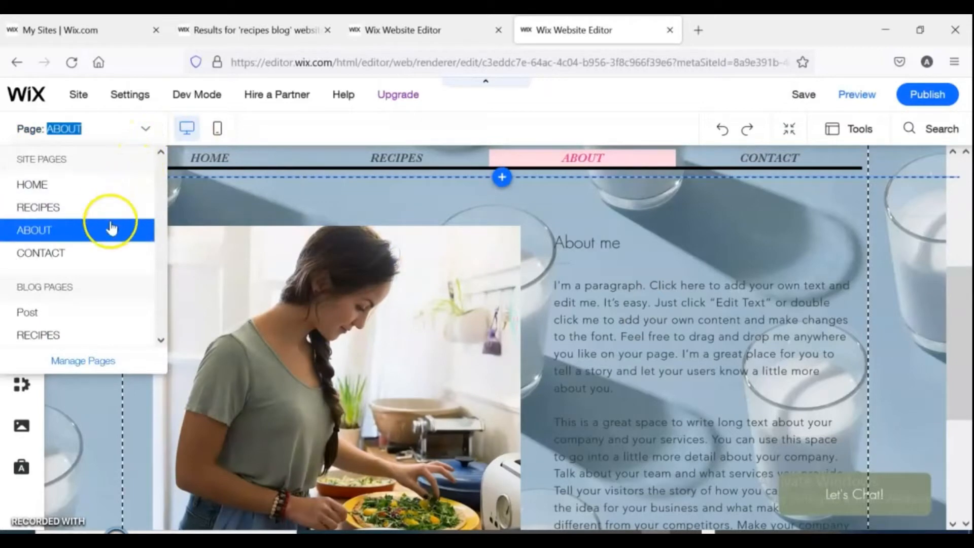
pyautogui.click(67, 254)
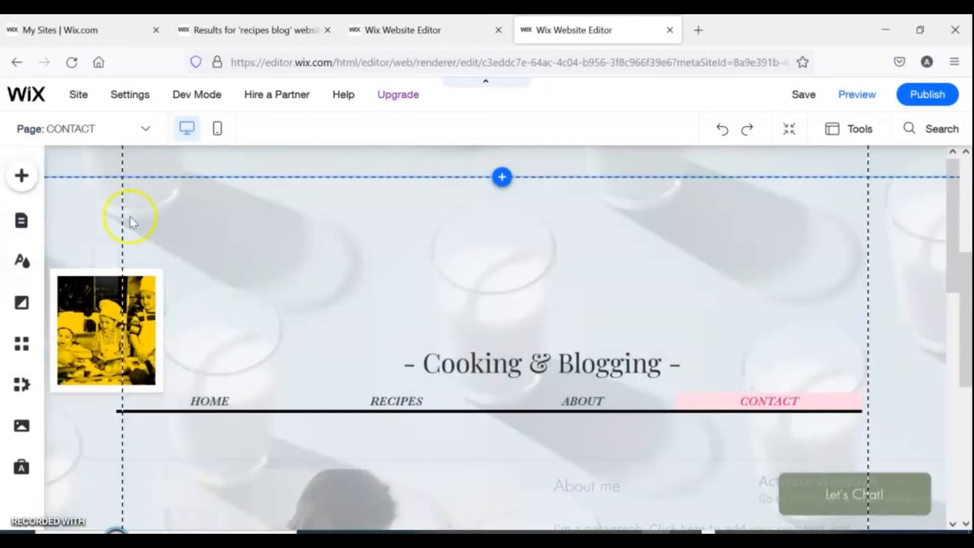
pyautogui.moveTo(966, 284); pyautogui.dragTo(951, 164)
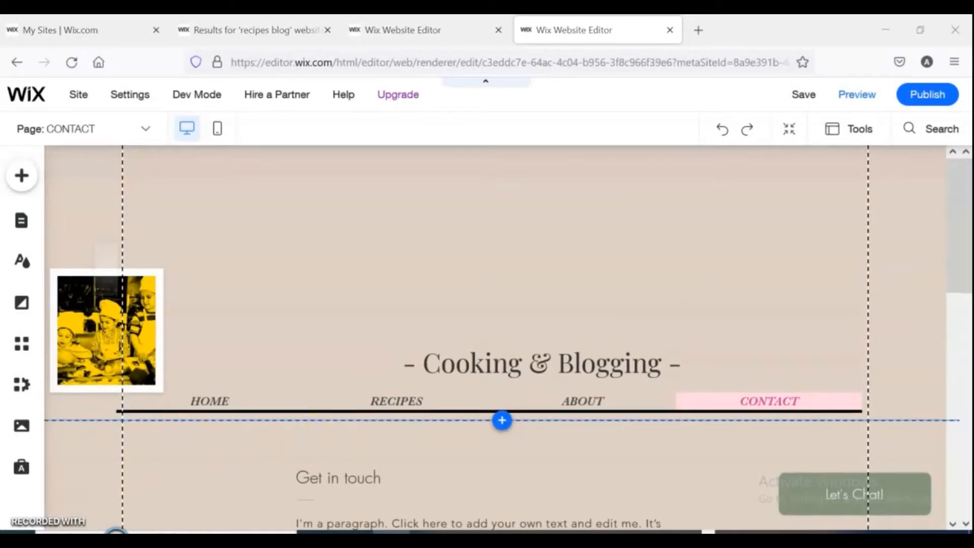
pyautogui.click(146, 122)
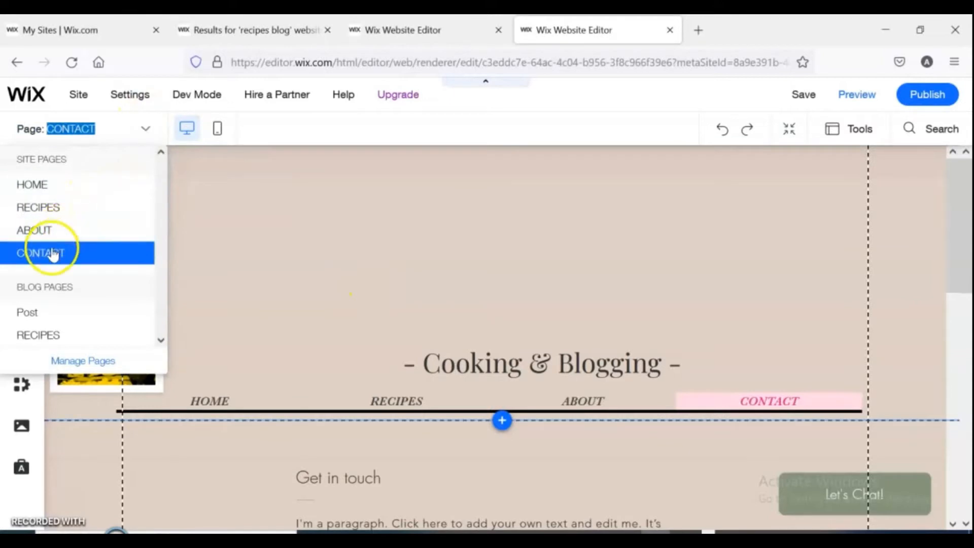
pyautogui.click(43, 207)
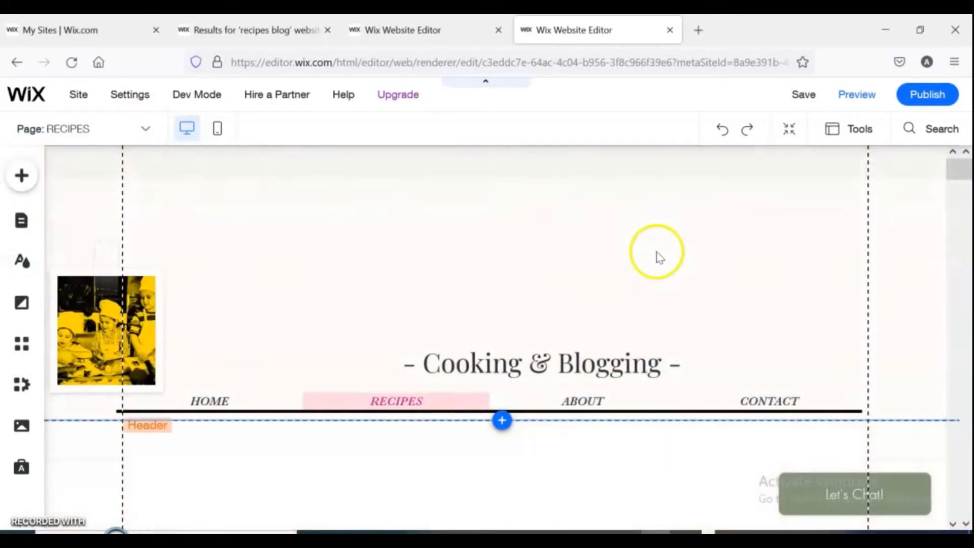
pyautogui.moveTo(966, 174); pyautogui.dragTo(967, 520)
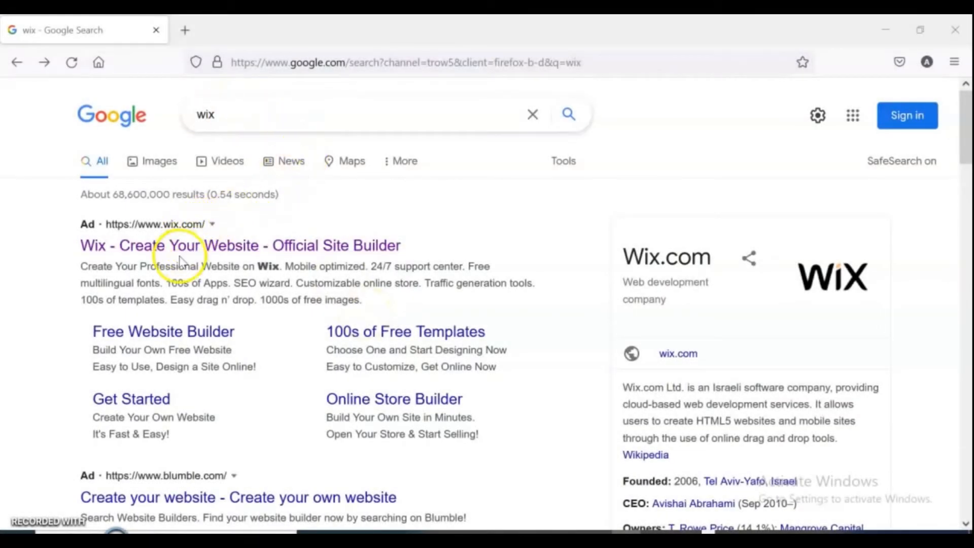
# Open the Wix website from the search results and start creating a website.
pyautogui.click(216, 247)
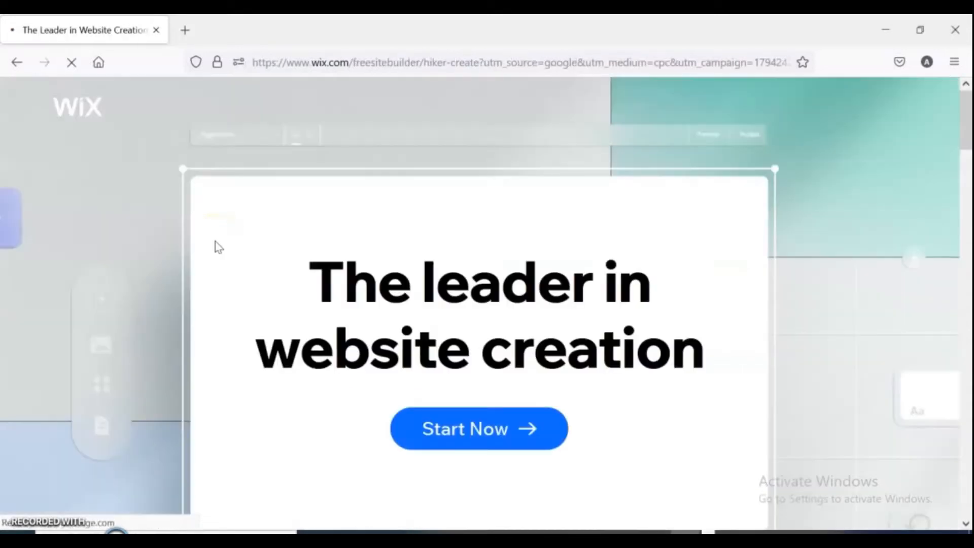
pyautogui.click(480, 430)
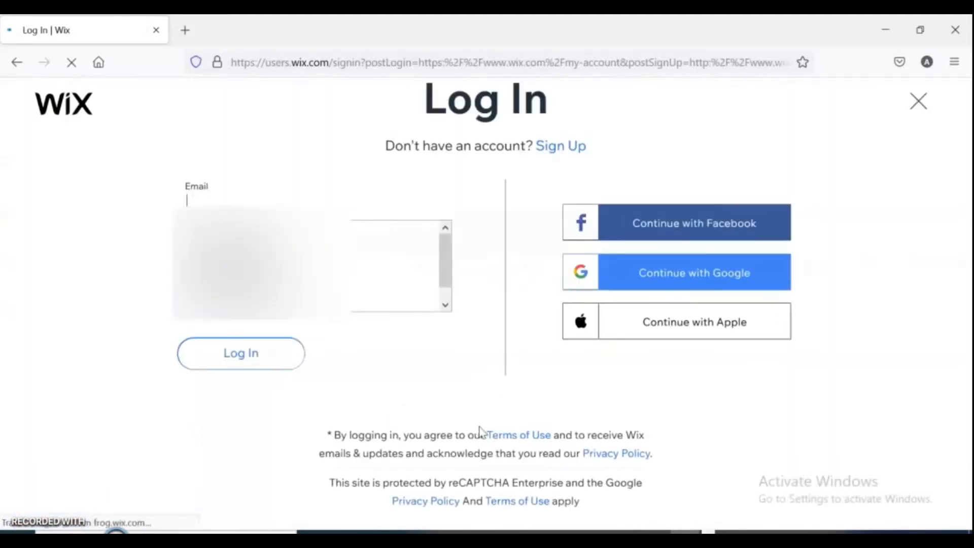
pyautogui.click(357, 194)
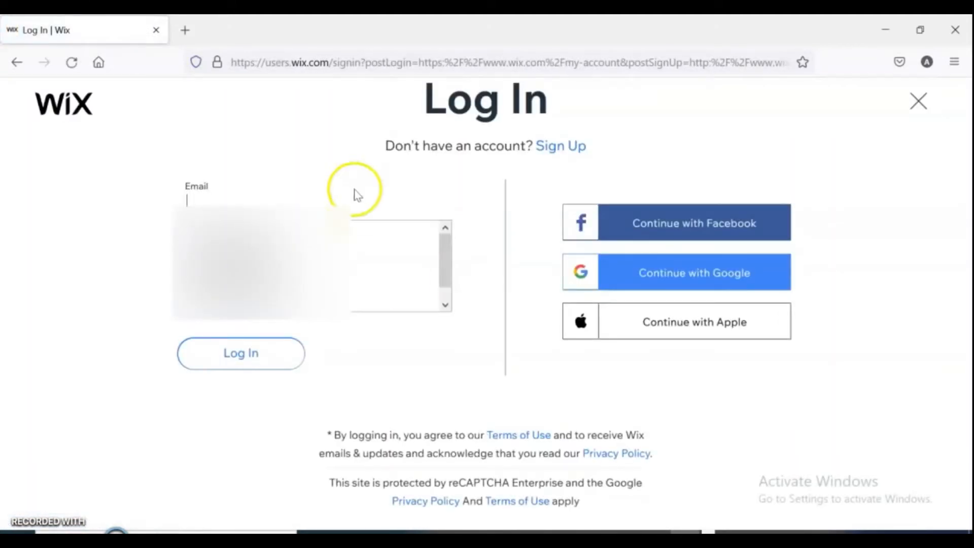
# Log in with the account e-mail and password, declining to save the login in the browser.
pyautogui.click(352, 204)
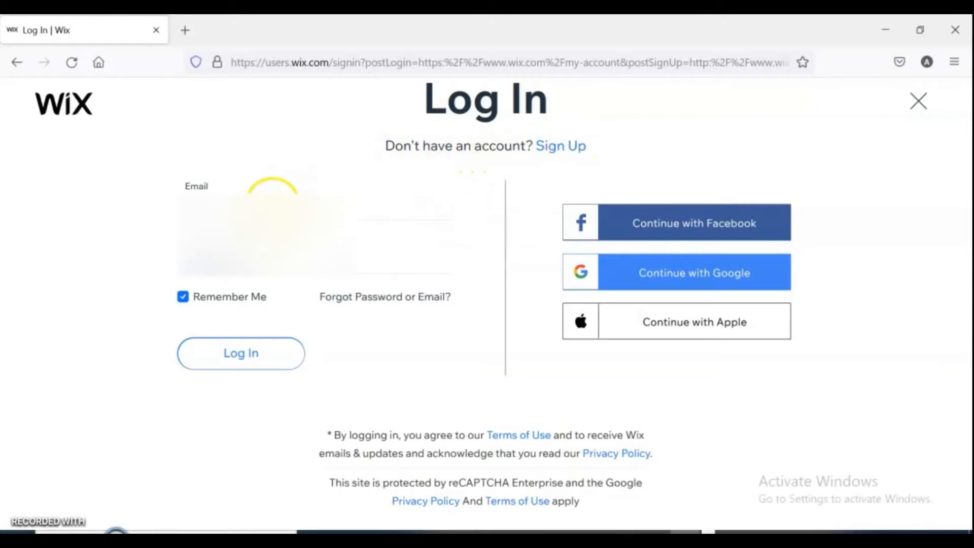
pyautogui.click(272, 203)
pyautogui.click(282, 284)
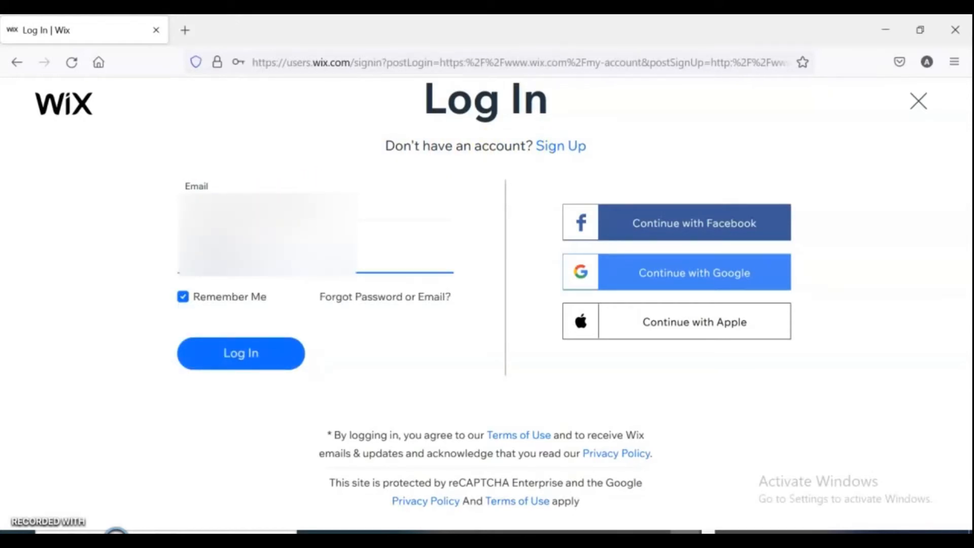
pyautogui.click(258, 351)
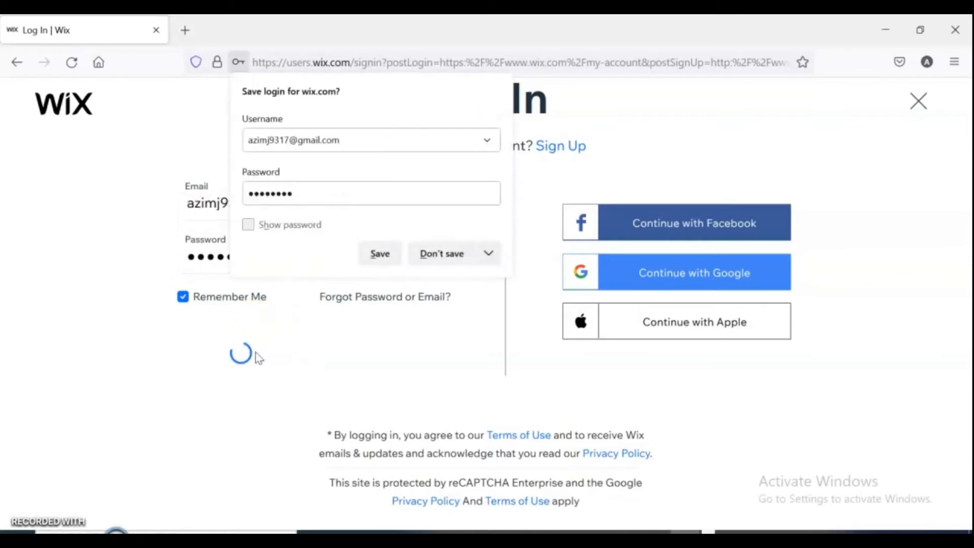
pyautogui.click(446, 255)
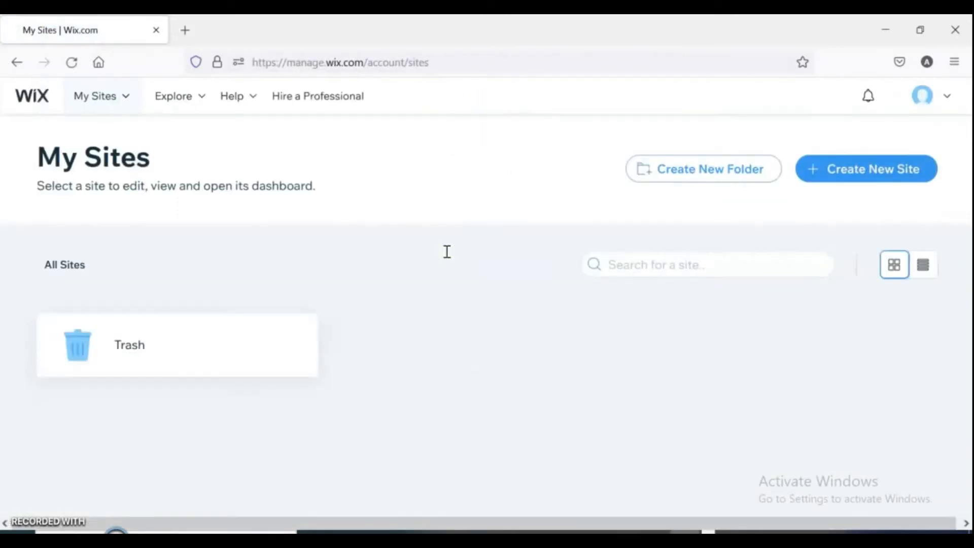
# Start a new site and choose Blog as the kind of website being created.
pyautogui.moveTo(963, 346)
pyautogui.mouseDown()
pyautogui.moveTo(968, 391)
pyautogui.moveTo(957, 338)
pyautogui.mouseUp()
pyautogui.click(842, 175)
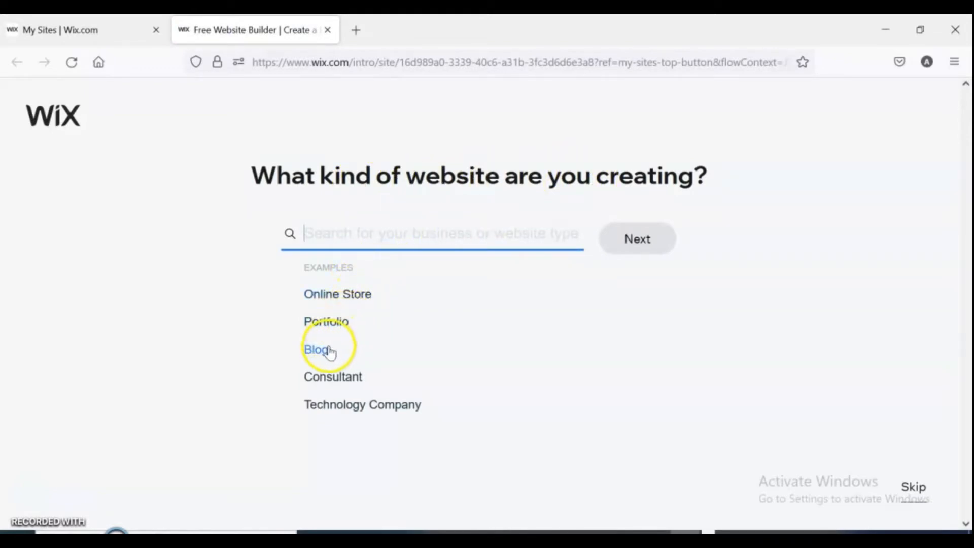
pyautogui.click(316, 349)
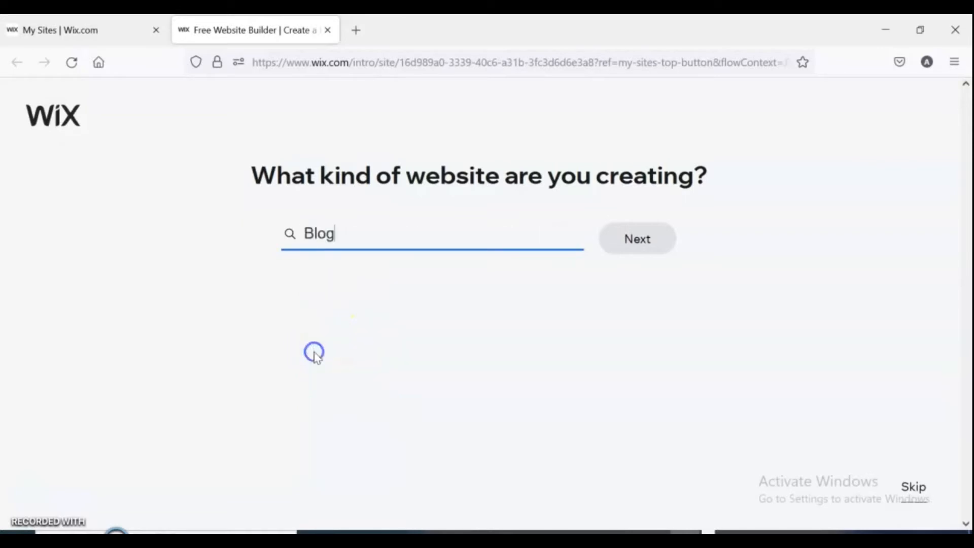
pyautogui.click(301, 290)
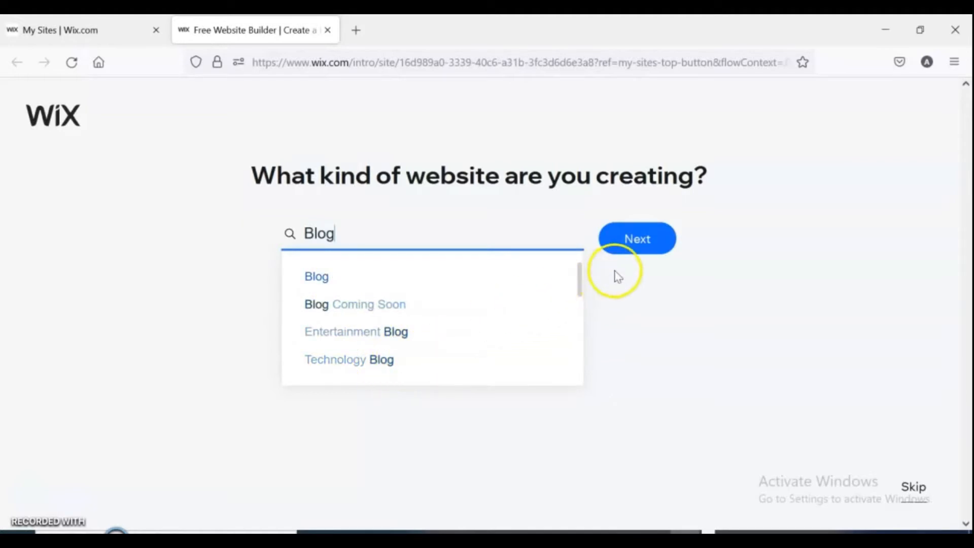
pyautogui.click(643, 242)
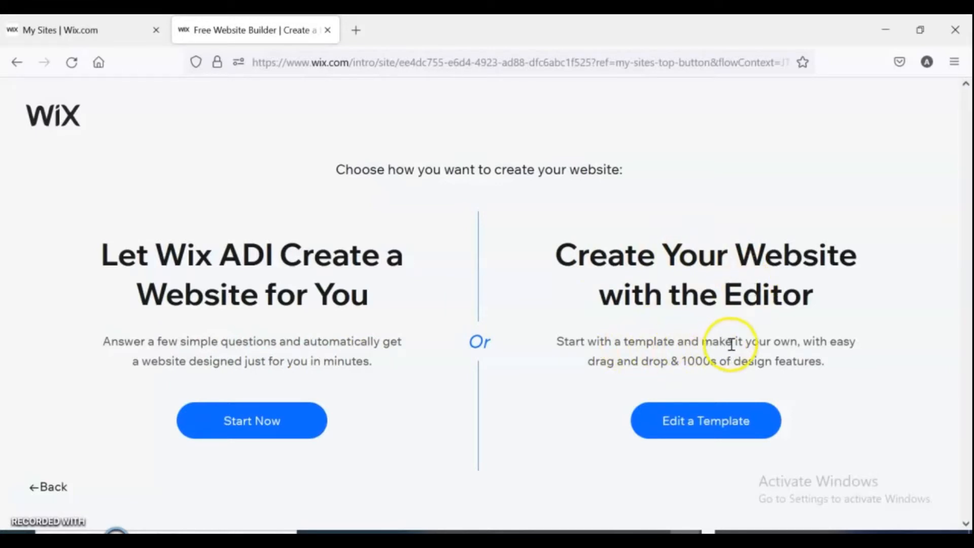
# Choose to create the website with the editor and search the templates for recipes blog.
pyautogui.click(711, 429)
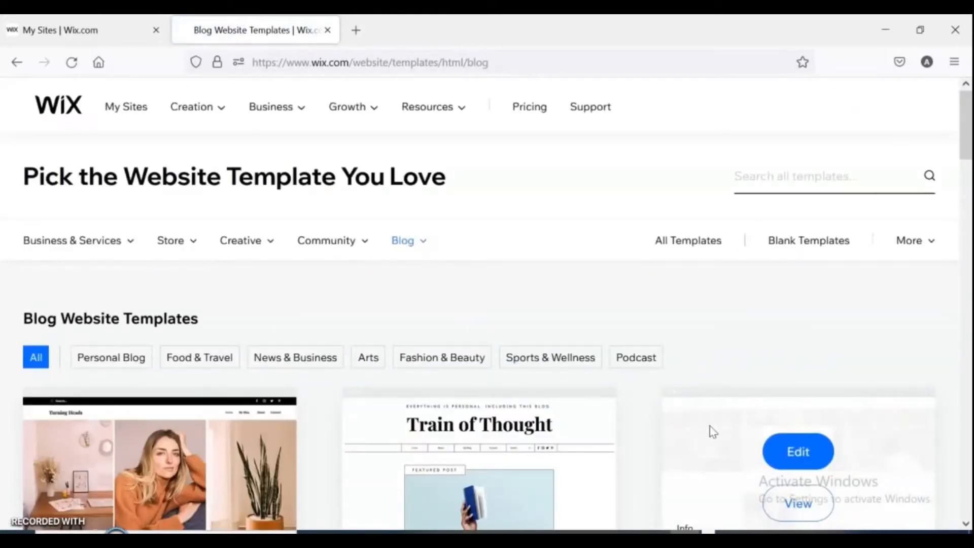
pyautogui.moveTo(967, 152); pyautogui.dragTo(967, 279)
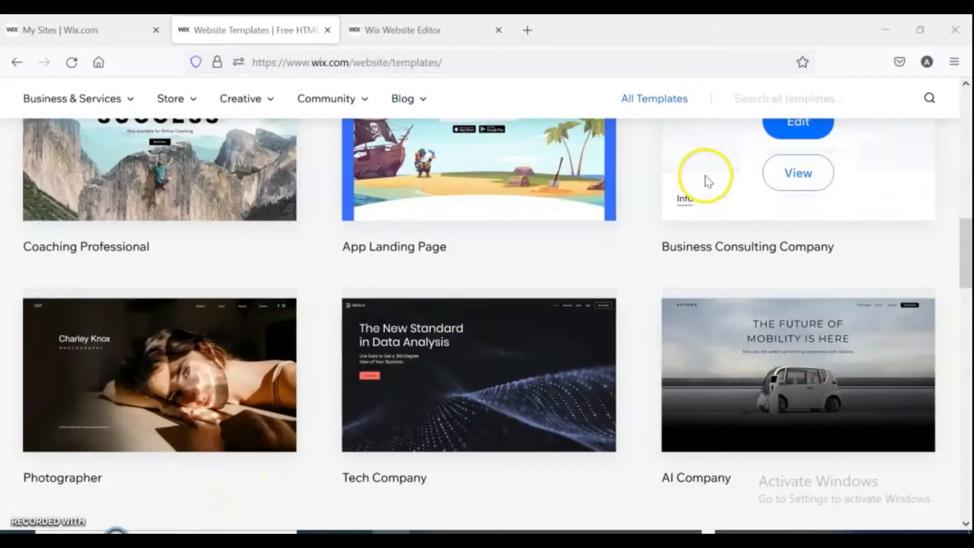
pyautogui.click(772, 99)
pyautogui.write('recipes blog')
pyautogui.press('Return')
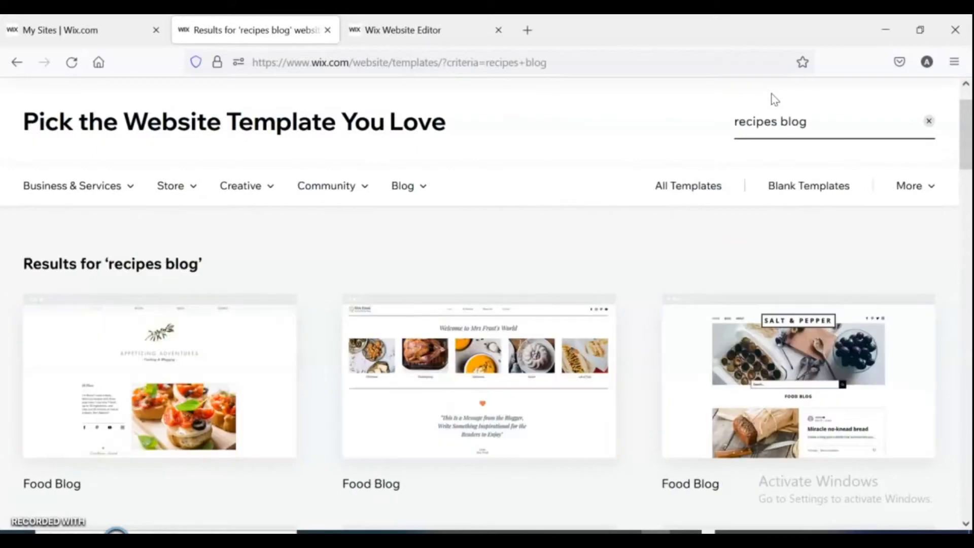
# Preview the first Food Blog template and open it for editing.
pyautogui.moveTo(966, 135); pyautogui.dragTo(946, 160)
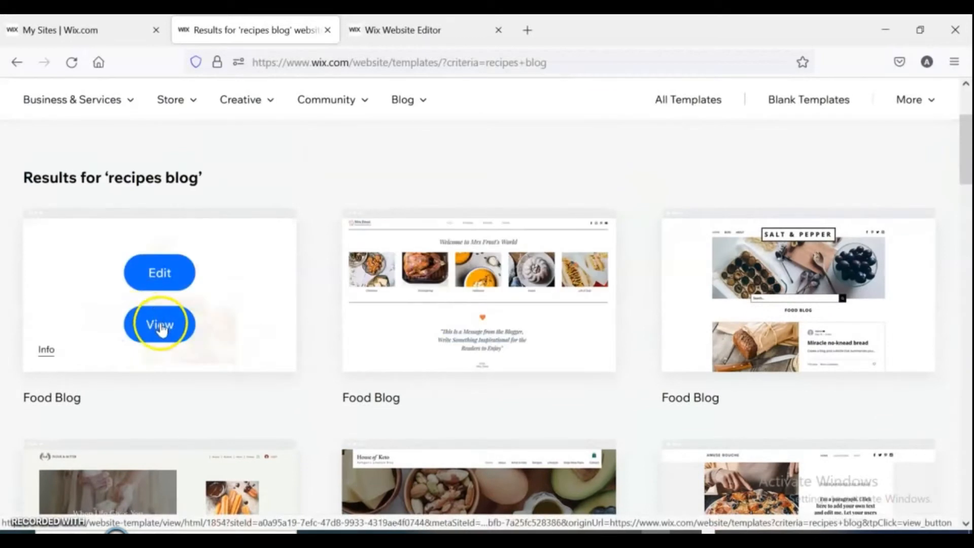
pyautogui.click(160, 322)
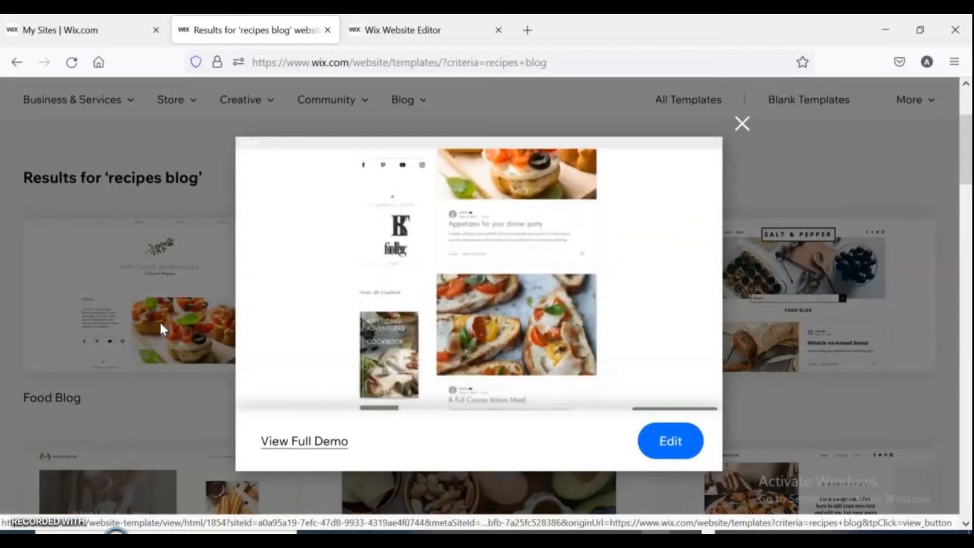
pyautogui.click(669, 440)
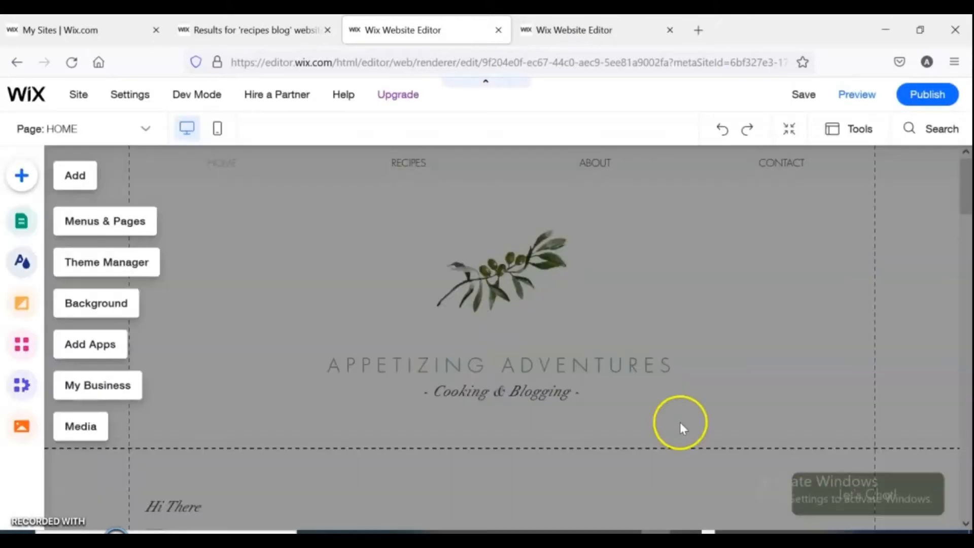
# Close the newly opened editor tab to return to the earlier site's editor.
pyautogui.click(839, 337)
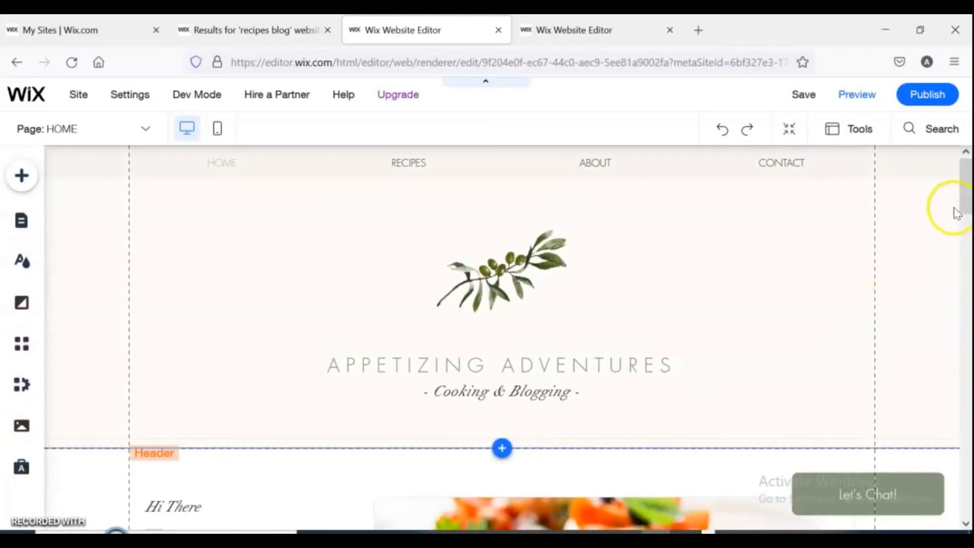
pyautogui.scroll(-1, 967, 207)
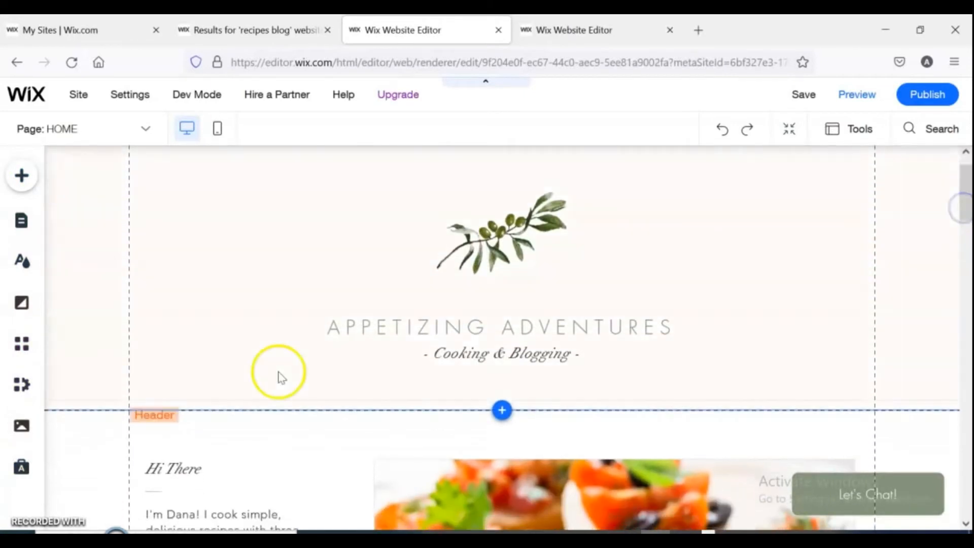
pyautogui.hotkey('ctrl', 'w')
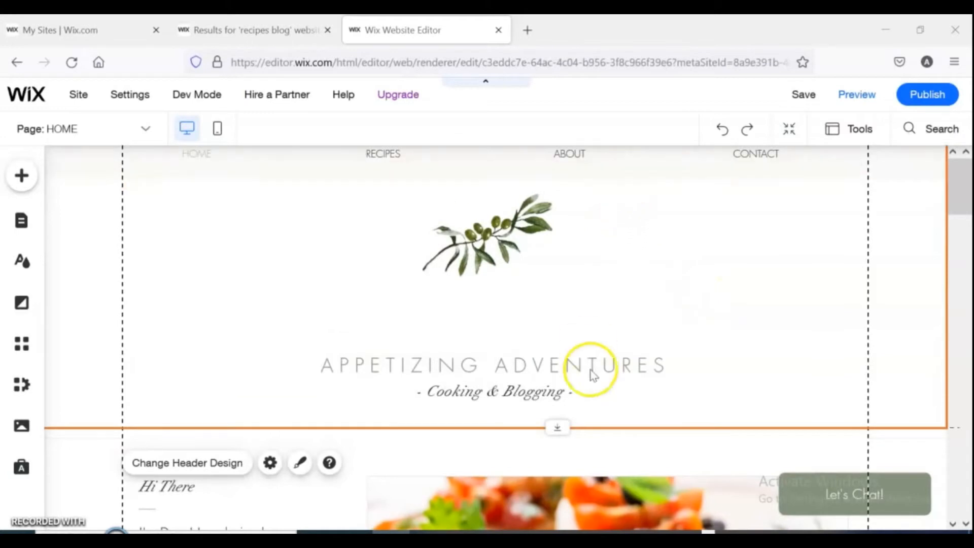
# Rearrange the header by moving the title and tagline up and placing the menu beneath them.
pyautogui.moveTo(565, 372); pyautogui.dragTo(557, 339)
pyautogui.moveTo(541, 391); pyautogui.dragTo(548, 372)
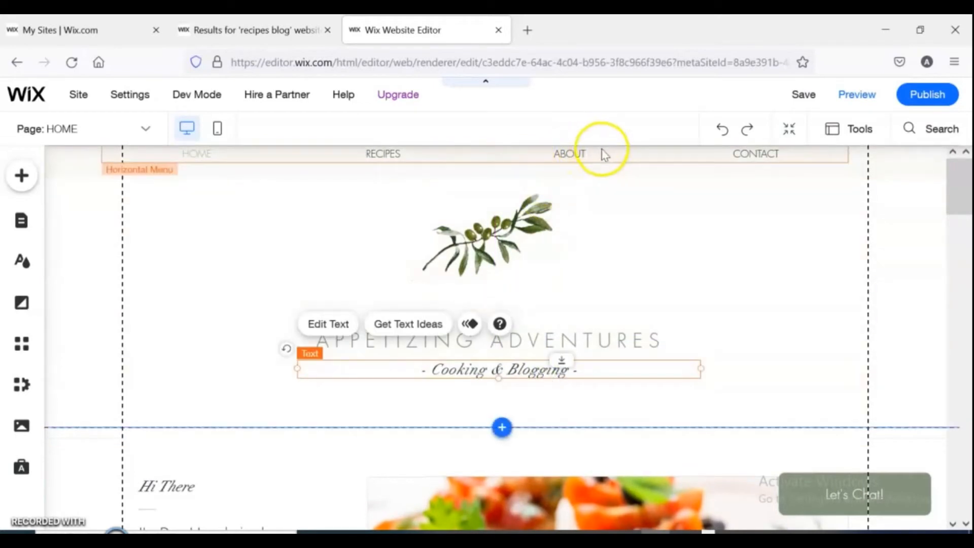
pyautogui.moveTo(598, 153); pyautogui.dragTo(608, 400)
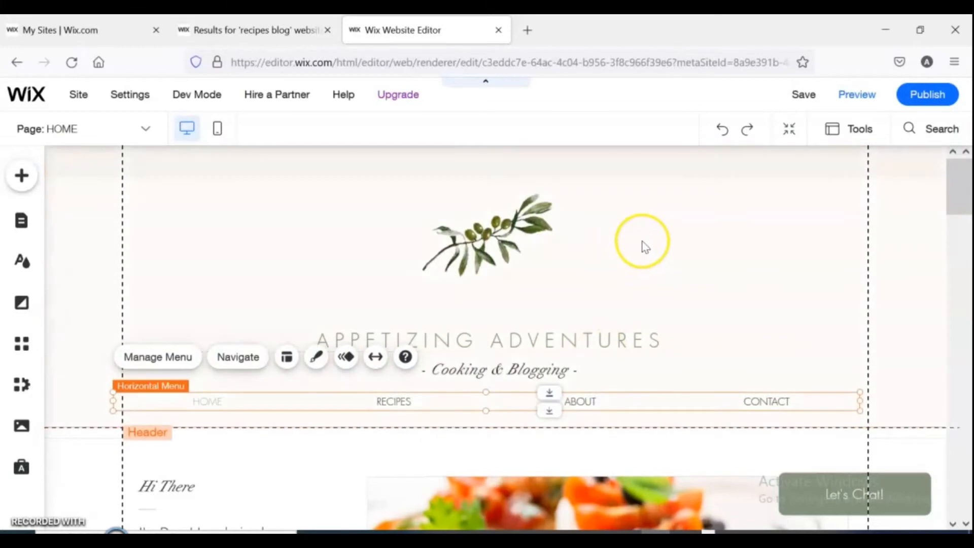
# Start replacing the olive-branch image in the header.
pyautogui.click(504, 245)
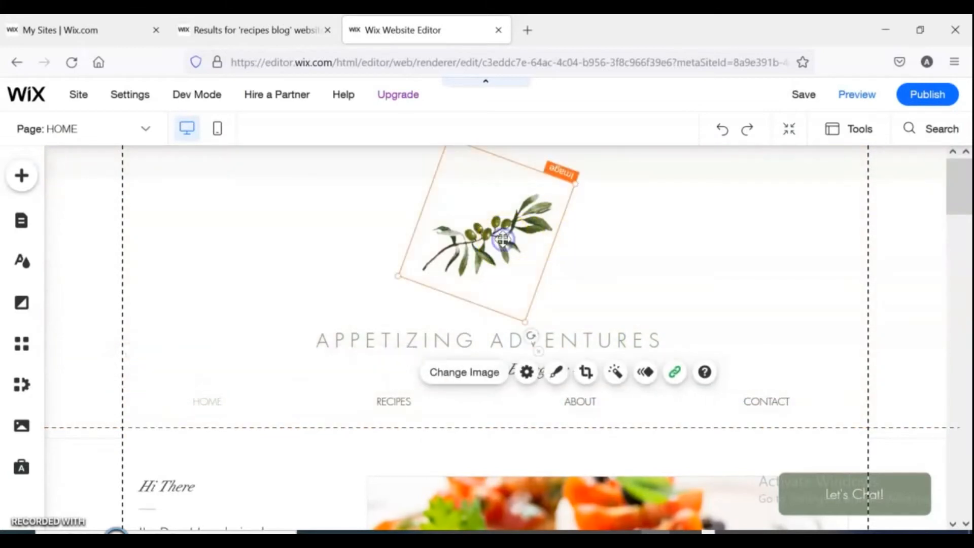
pyautogui.click(450, 375)
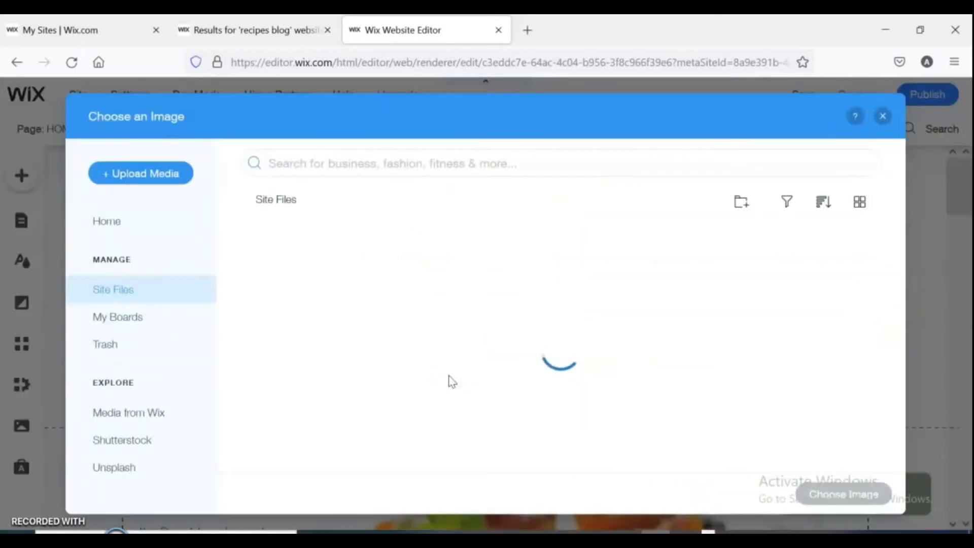
pyautogui.moveTo(908, 315); pyautogui.dragTo(899, 354)
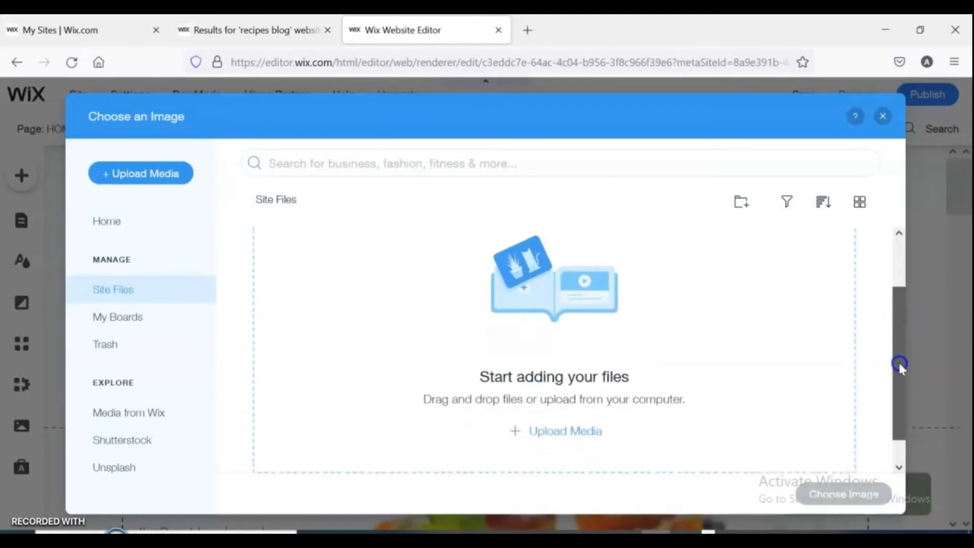
pyautogui.click(578, 403)
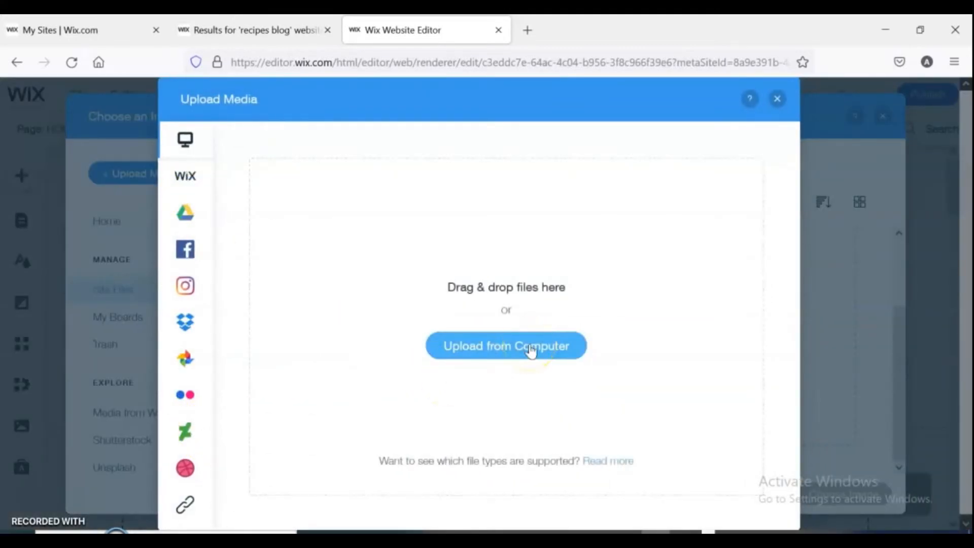
pyautogui.click(776, 98)
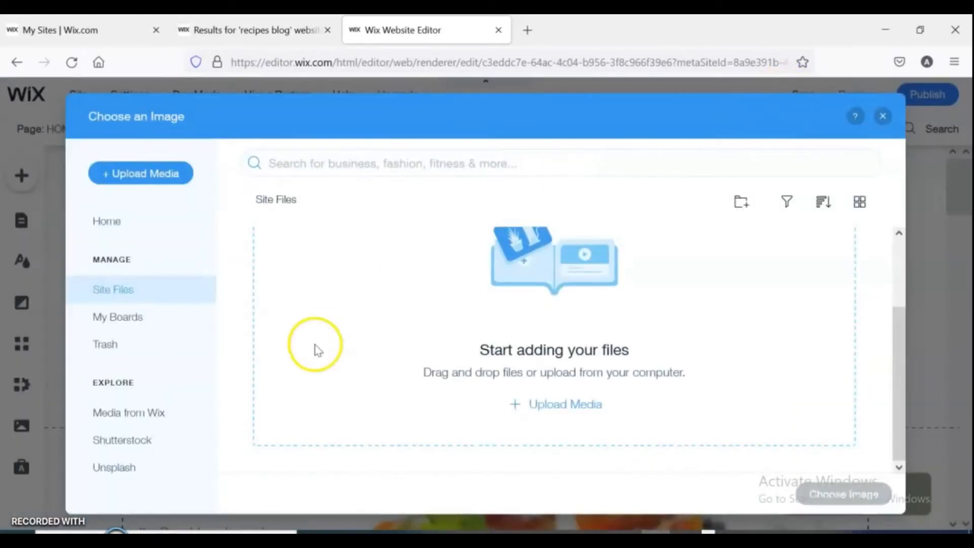
# Replace the header image with the Children's Cooking Class photo from Wix's Food & Drink media.
pyautogui.click(165, 415)
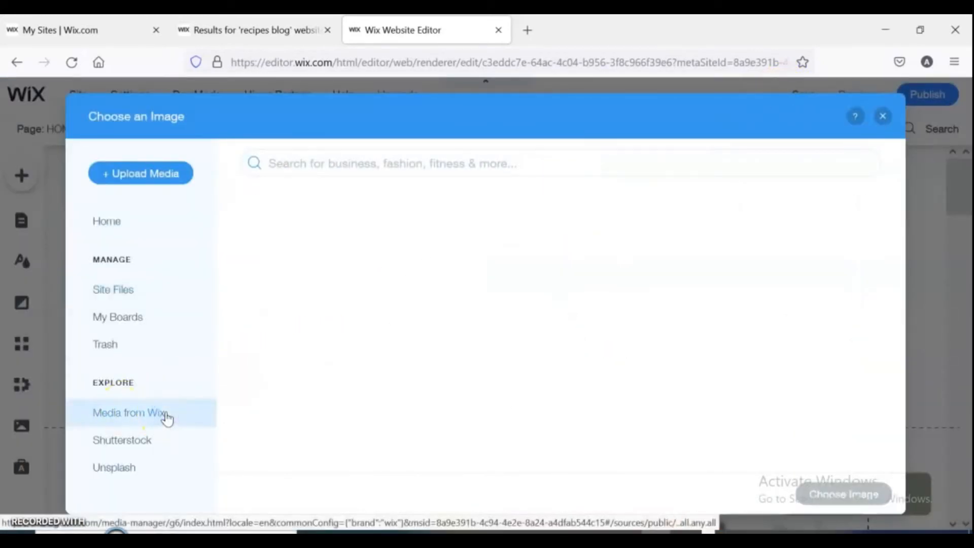
pyautogui.moveTo(905, 219); pyautogui.dragTo(631, 206)
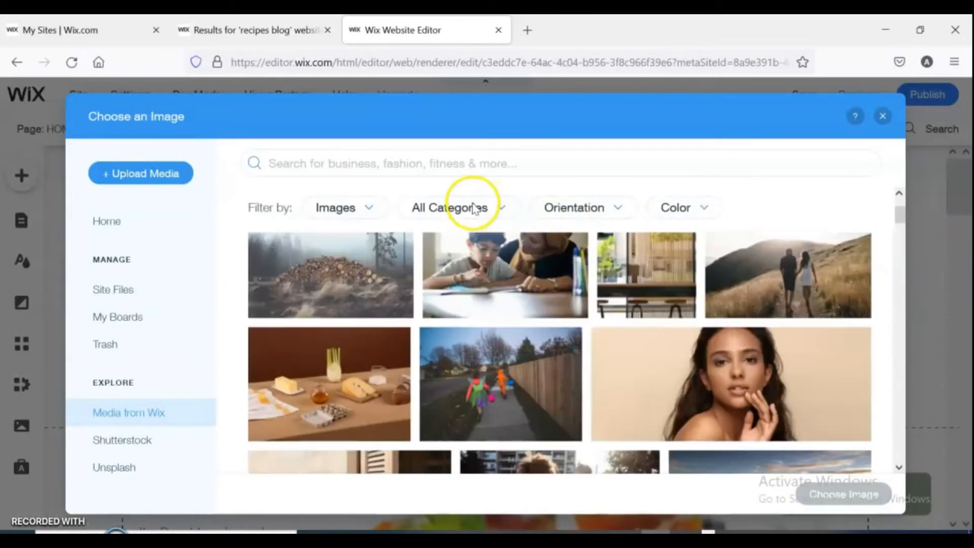
pyautogui.click(499, 209)
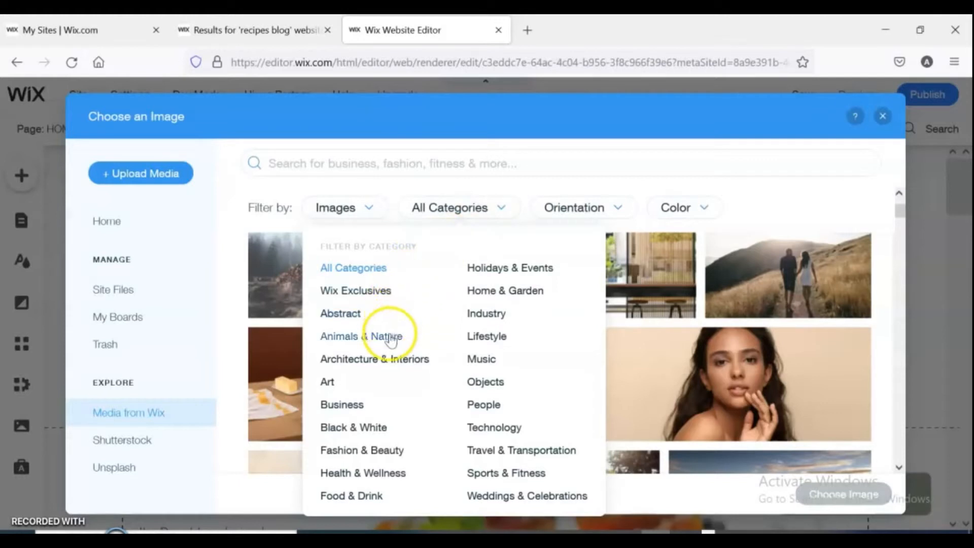
pyautogui.click(381, 497)
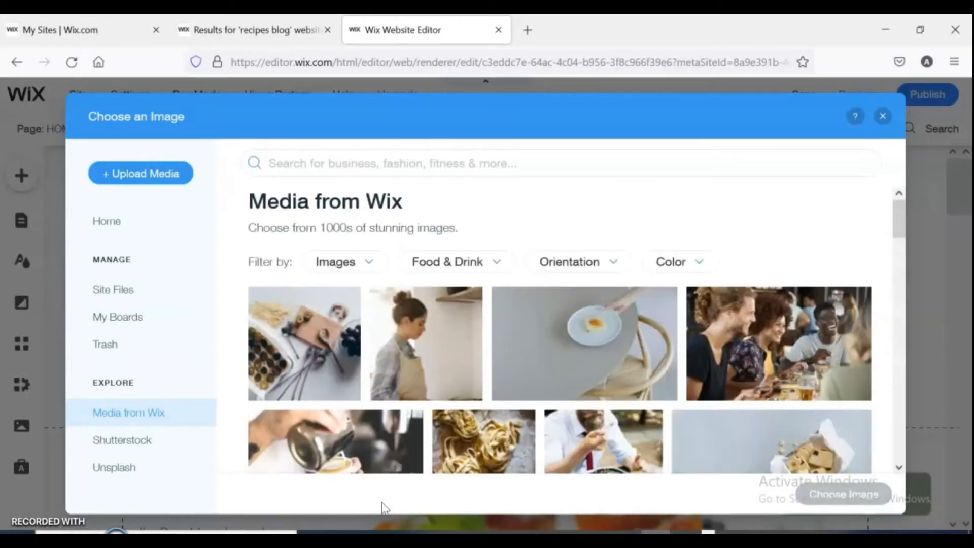
pyautogui.moveTo(898, 218); pyautogui.dragTo(968, 446)
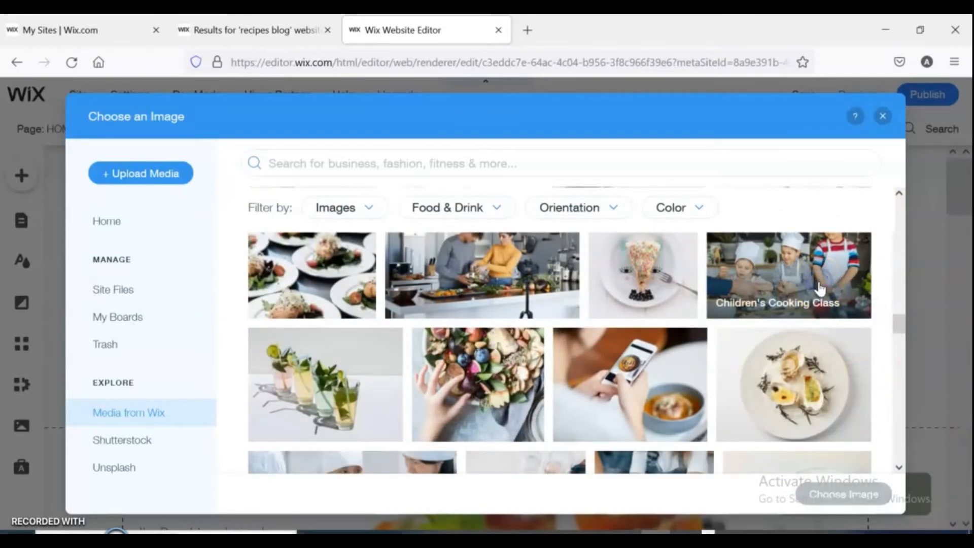
pyautogui.click(819, 288)
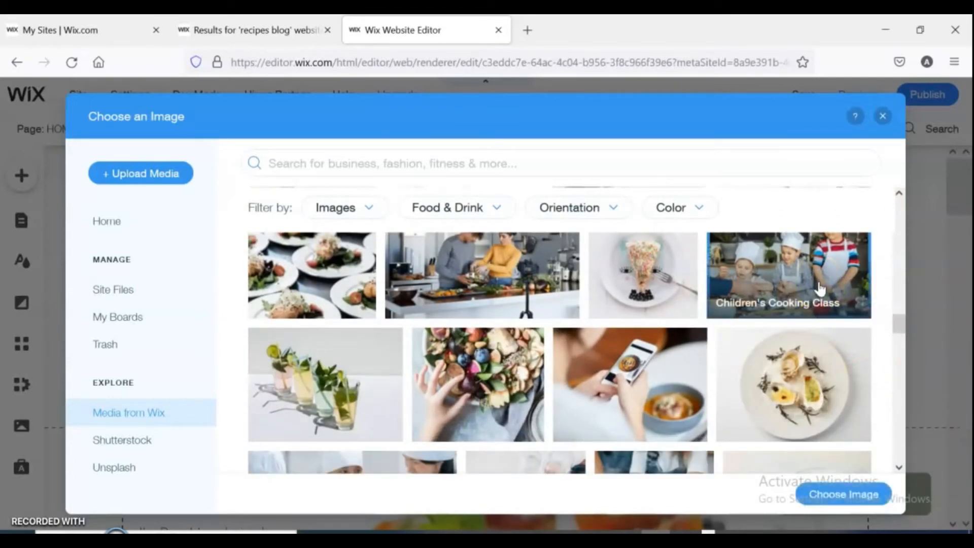
pyautogui.click(832, 495)
# Resize the new photo and move it to the header's right side.
pyautogui.moveTo(530, 336); pyautogui.dragTo(391, 167)
pyautogui.moveTo(471, 181); pyautogui.dragTo(496, 178)
pyautogui.moveTo(554, 302); pyautogui.dragTo(649, 322)
pyautogui.moveTo(496, 250); pyautogui.dragTo(764, 278)
# Move the site title and tagline up beside the photo and nudge the menu slightly up.
pyautogui.moveTo(496, 339); pyautogui.dragTo(445, 226)
pyautogui.click(452, 374)
pyautogui.moveTo(465, 365); pyautogui.dragTo(435, 318)
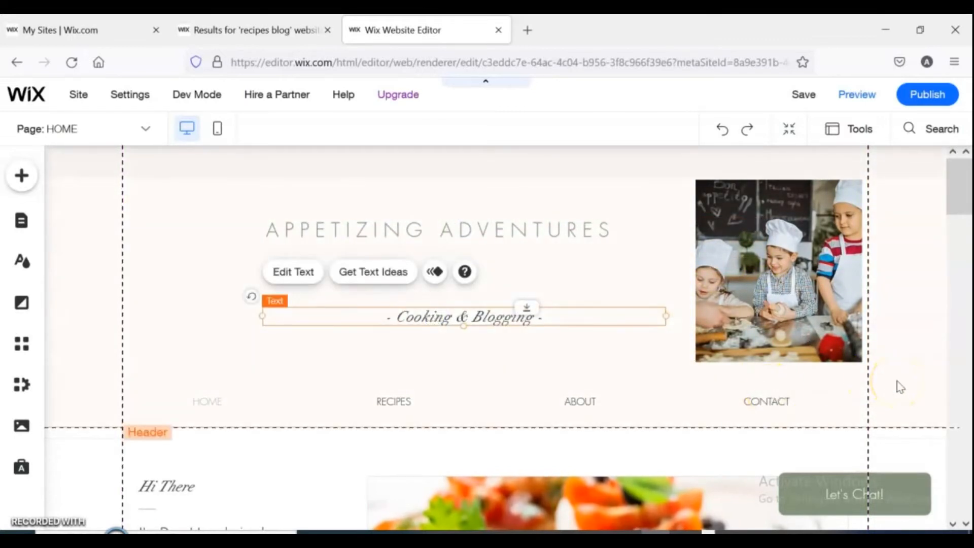
pyautogui.moveTo(707, 394); pyautogui.dragTo(707, 389)
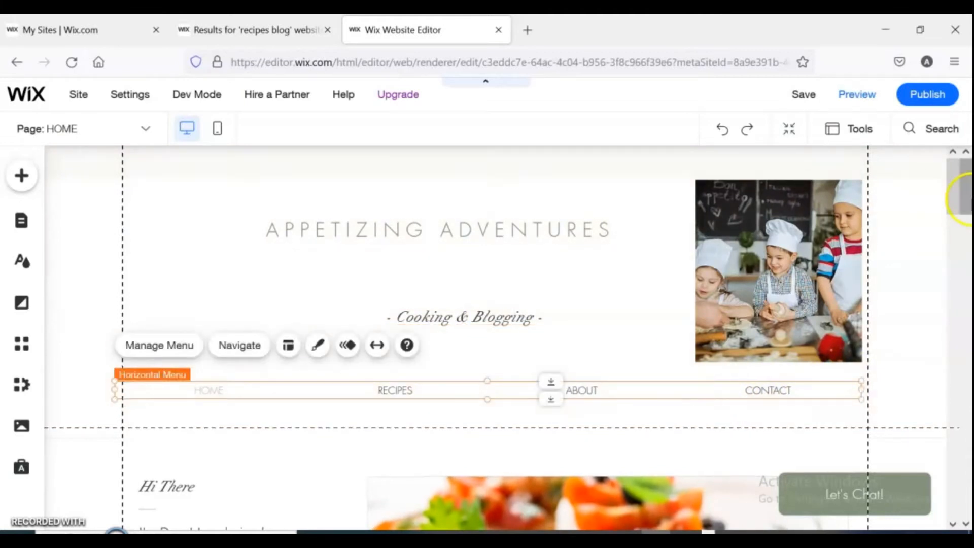
pyautogui.click(915, 219)
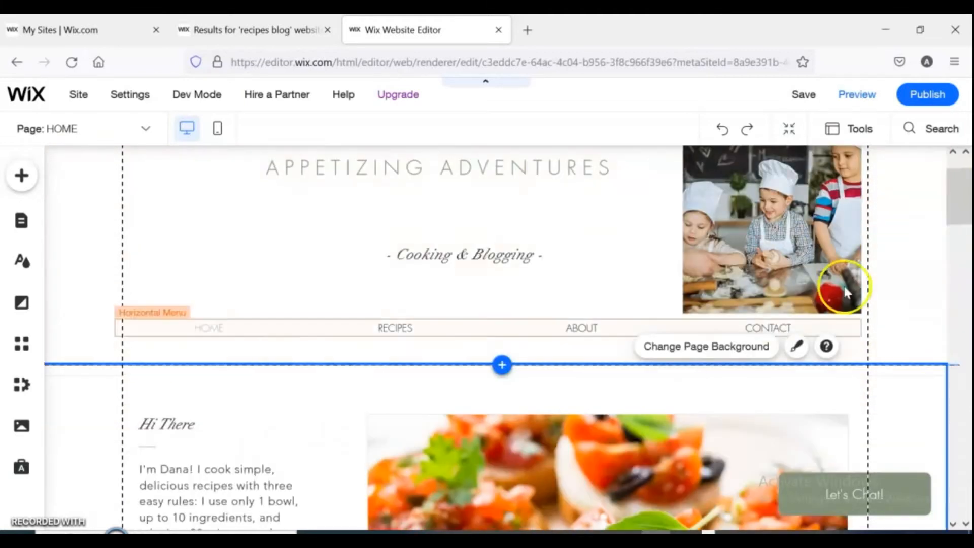
pyautogui.moveTo(965, 198); pyautogui.dragTo(966, 232)
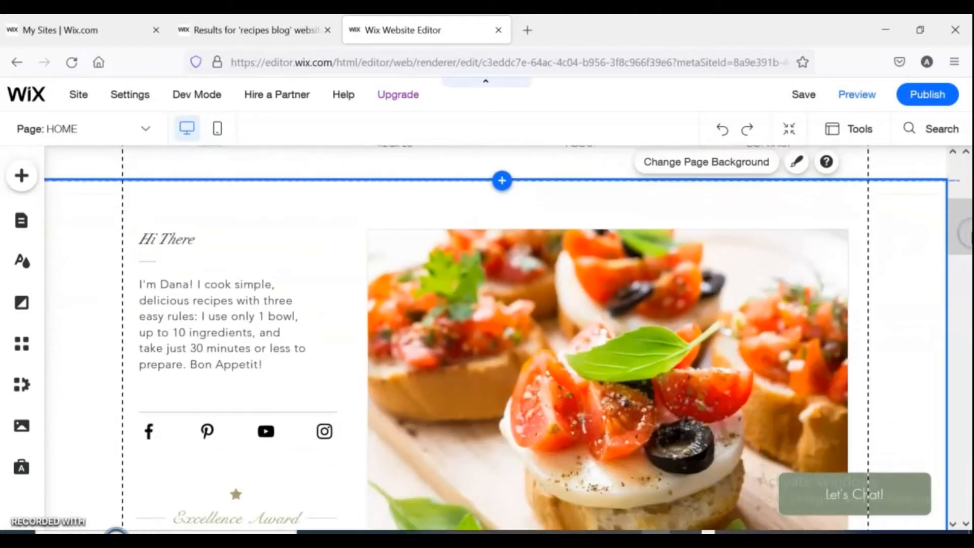
pyautogui.click(169, 242)
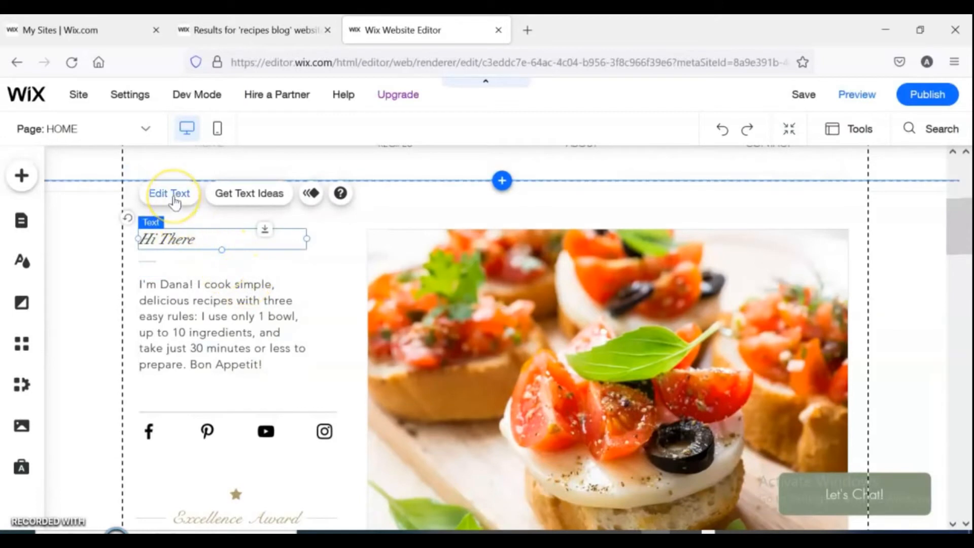
pyautogui.click(248, 206)
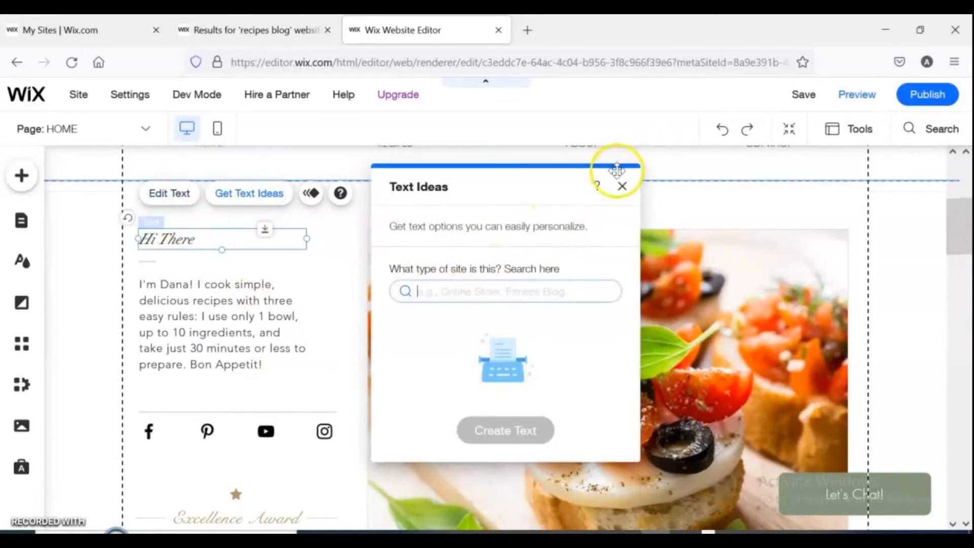
pyautogui.click(622, 186)
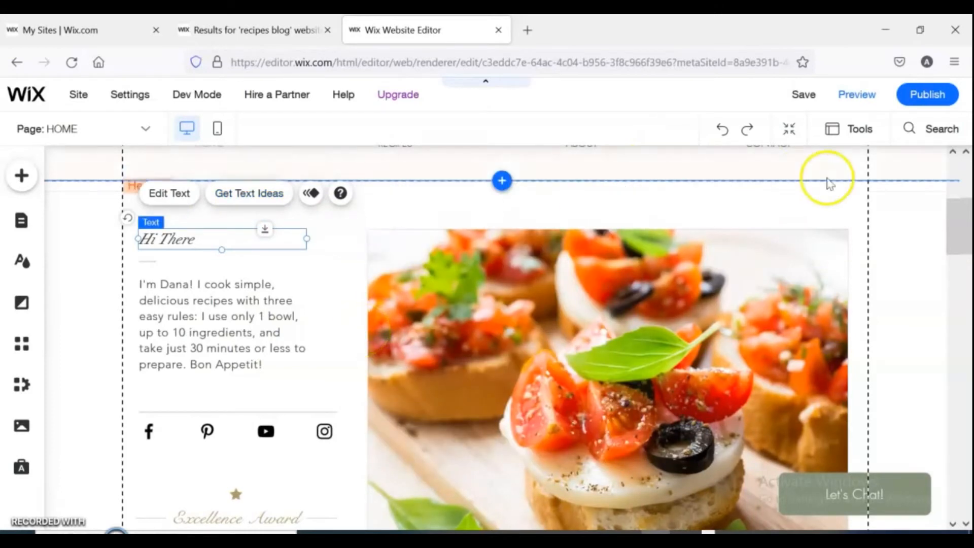
# Inspect the social bar's icon links, including the YouTube icon's link, in the social links settings.
pyautogui.moveTo(960, 224); pyautogui.dragTo(917, 226)
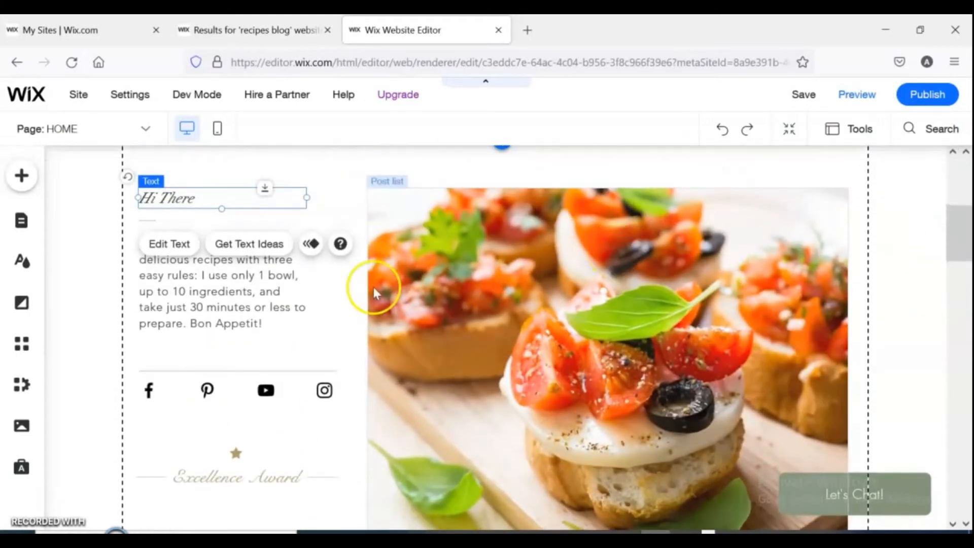
pyautogui.click(204, 391)
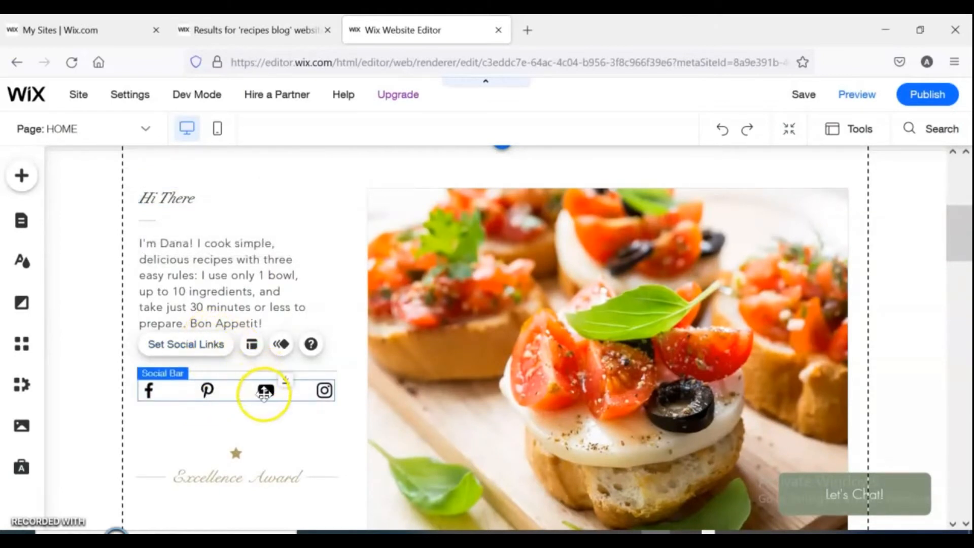
pyautogui.click(185, 345)
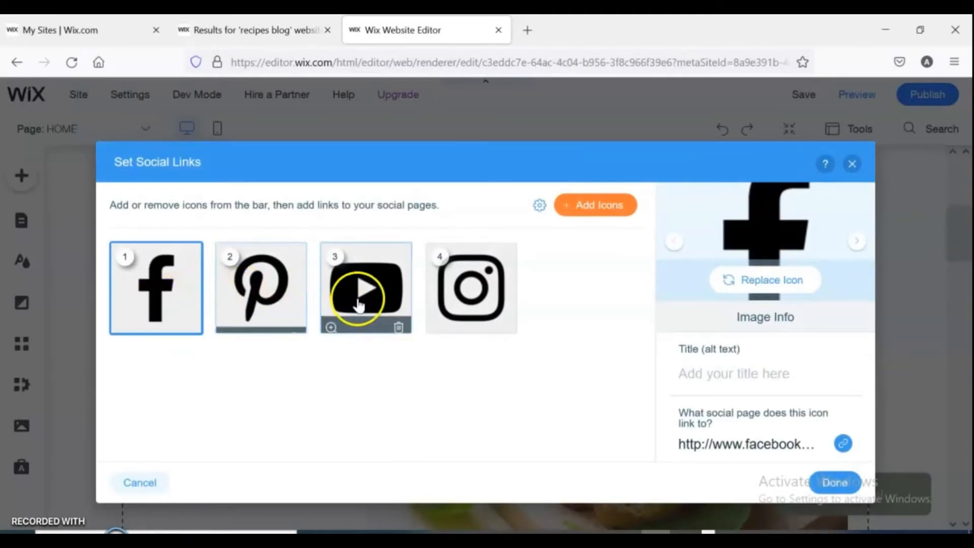
pyautogui.click(593, 217)
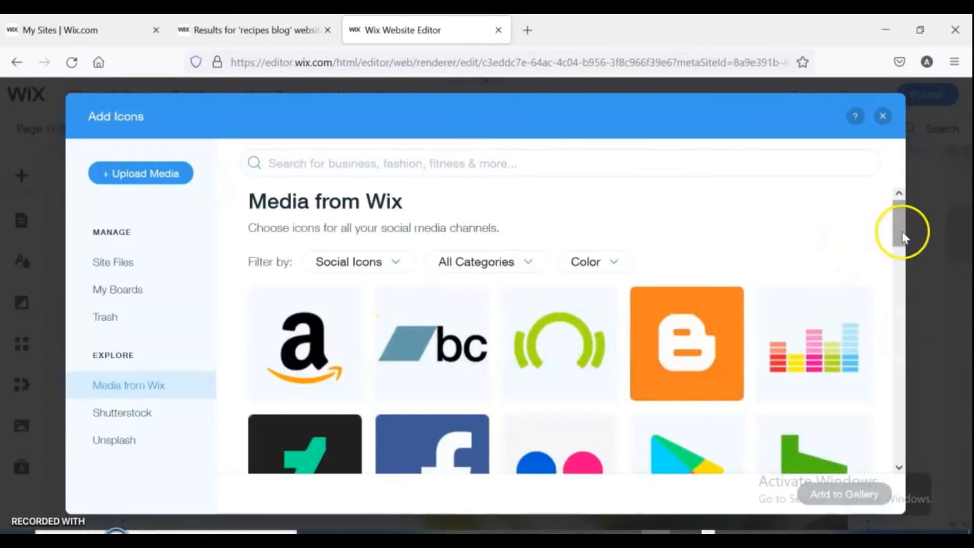
pyautogui.moveTo(901, 229); pyautogui.dragTo(910, 173)
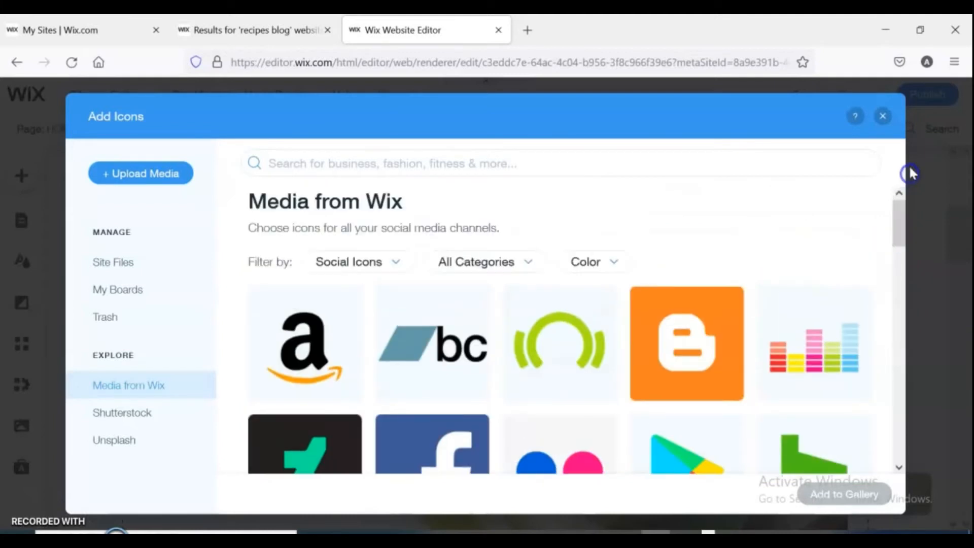
pyautogui.click(882, 116)
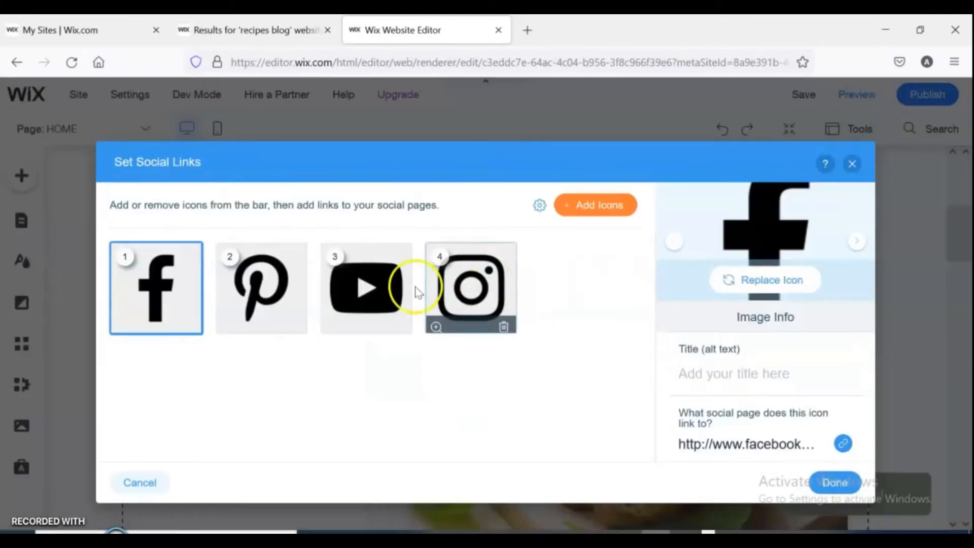
pyautogui.click(371, 293)
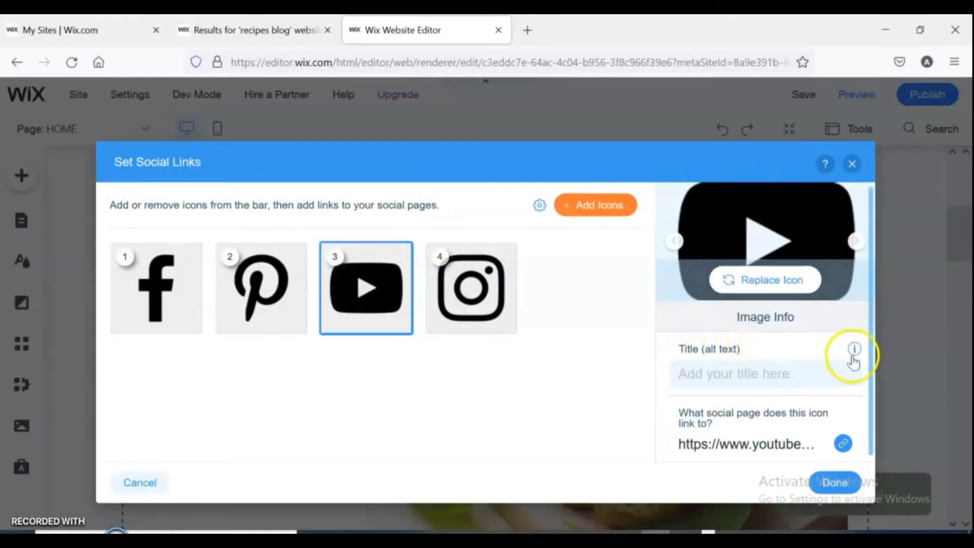
pyautogui.moveTo(870, 361); pyautogui.dragTo(866, 380)
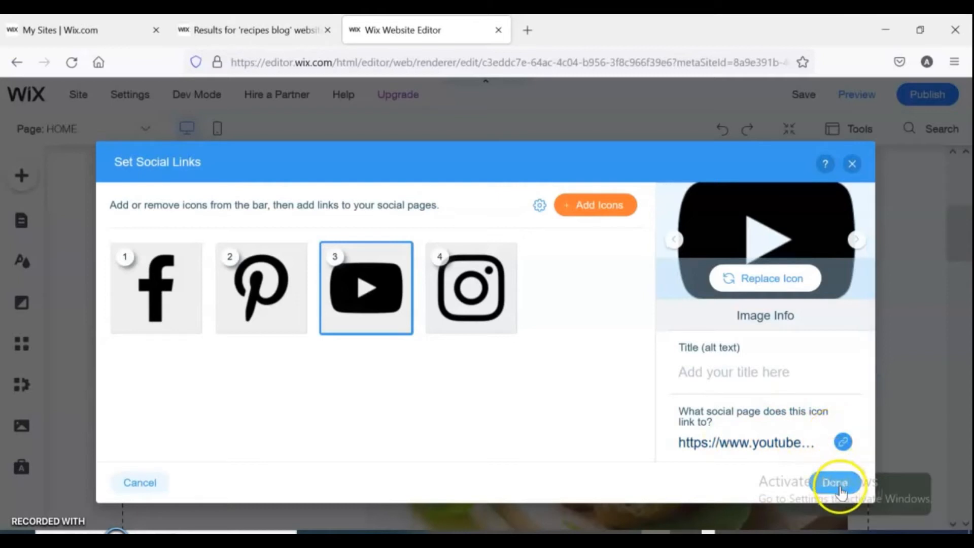
pyautogui.click(852, 164)
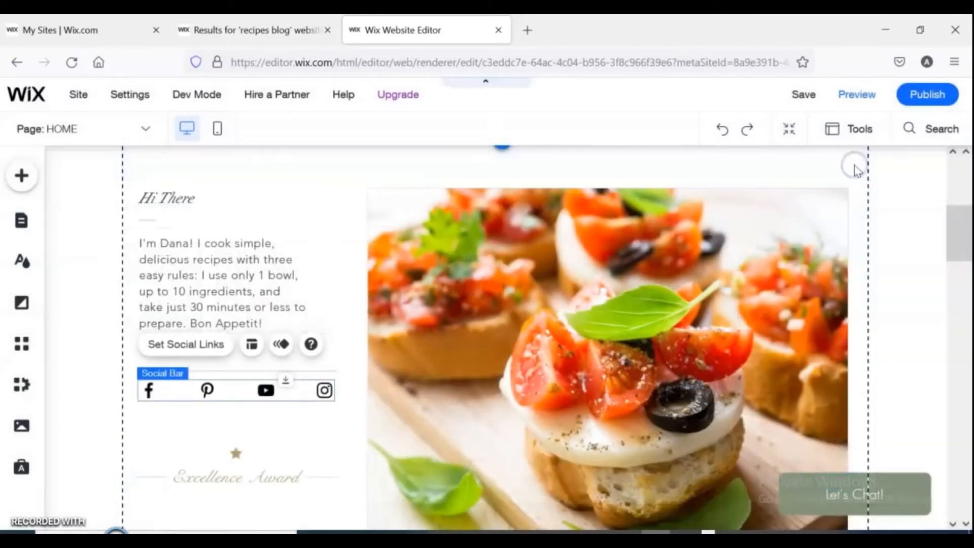
# Change the cookbook button's label from Buy My Book to Subscribe.
pyautogui.moveTo(967, 226); pyautogui.dragTo(967, 344)
pyautogui.click(208, 418)
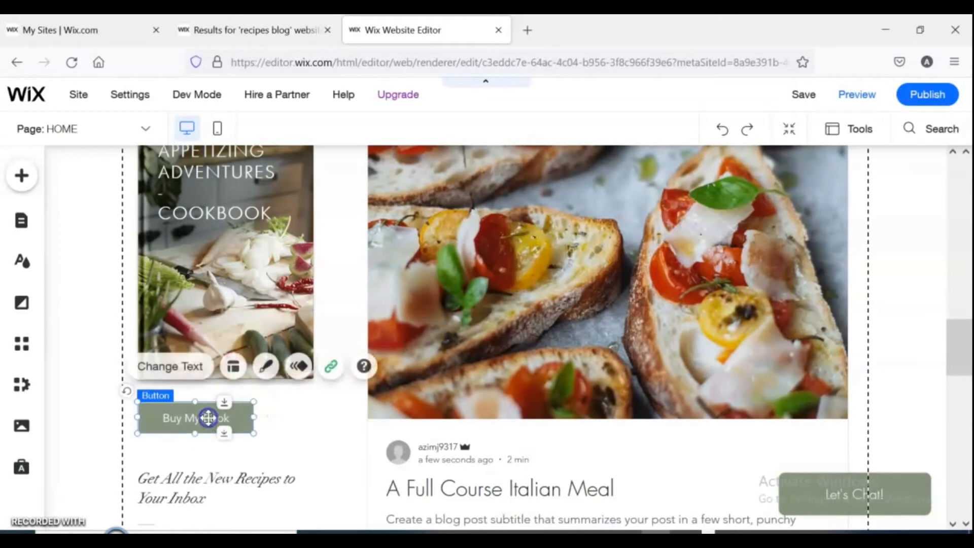
pyautogui.click(198, 367)
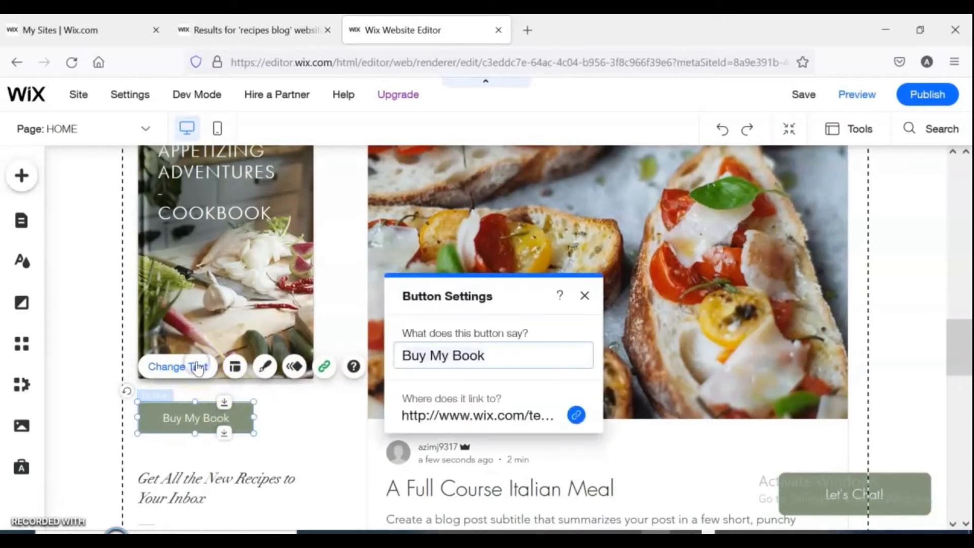
pyautogui.hotkey('ctrl', 'a')
pyautogui.press('BackSpace')
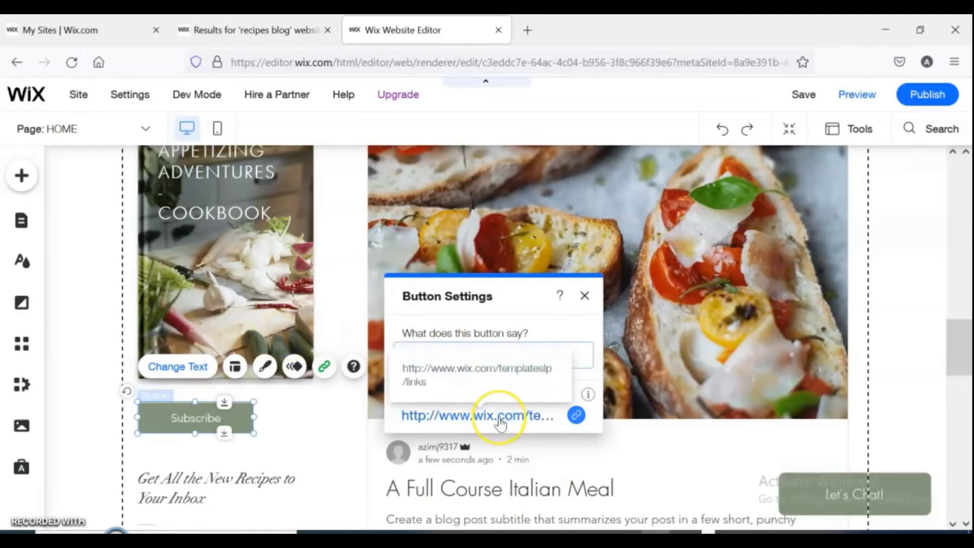
pyautogui.click(628, 384)
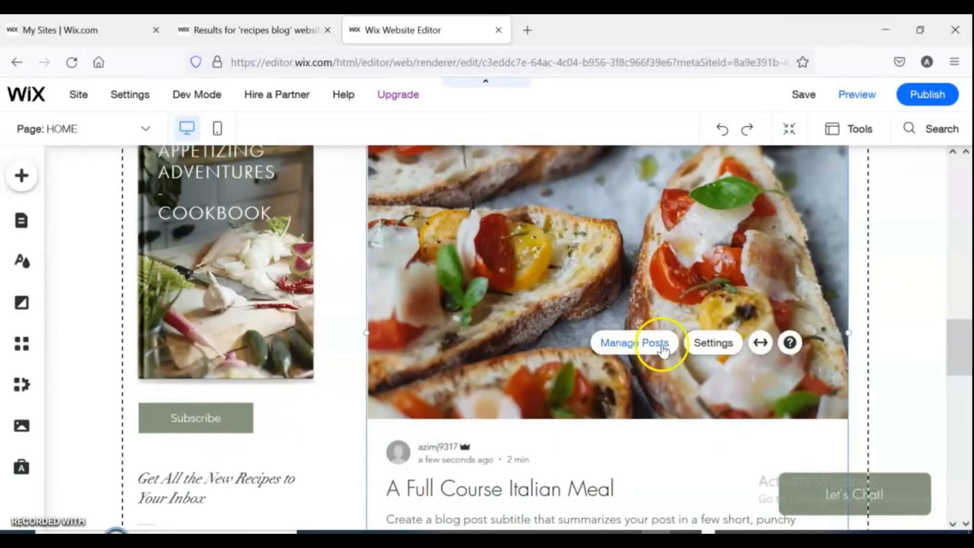
# Set the home page background to the pink cookware image, applying it to this page only.
pyautogui.moveTo(958, 348); pyautogui.dragTo(968, 491)
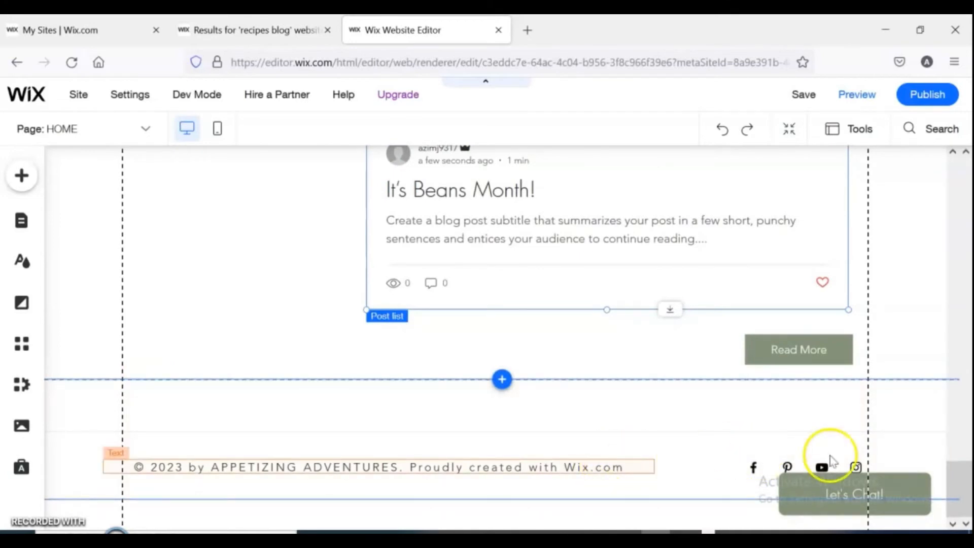
pyautogui.moveTo(958, 483); pyautogui.dragTo(947, 290)
pyautogui.click(966, 485)
pyautogui.moveTo(967, 477); pyautogui.dragTo(948, 163)
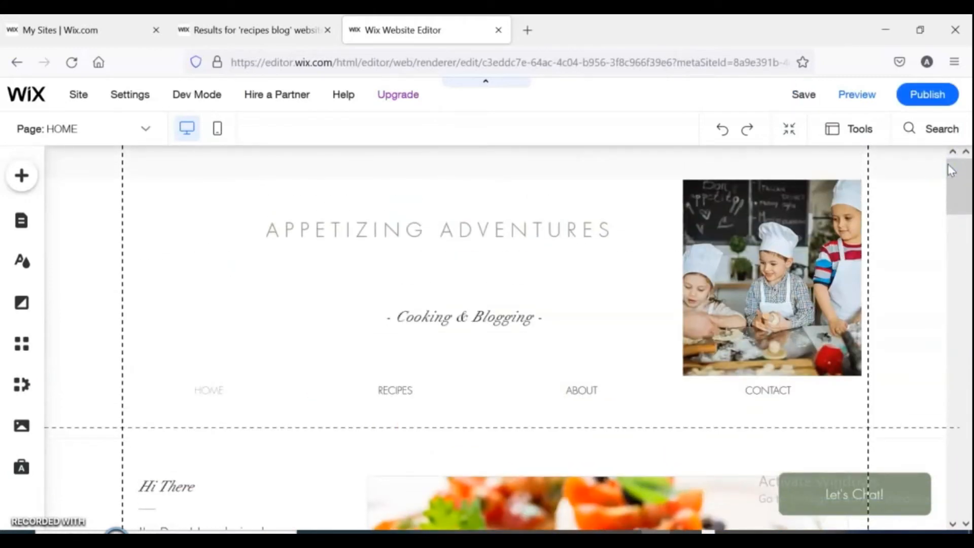
pyautogui.click(407, 251)
pyautogui.click(281, 297)
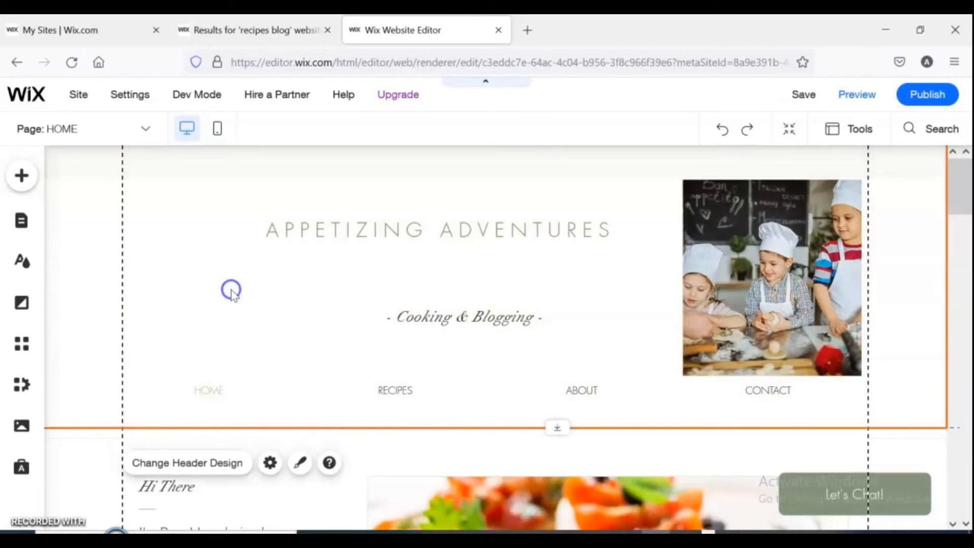
pyautogui.click(22, 304)
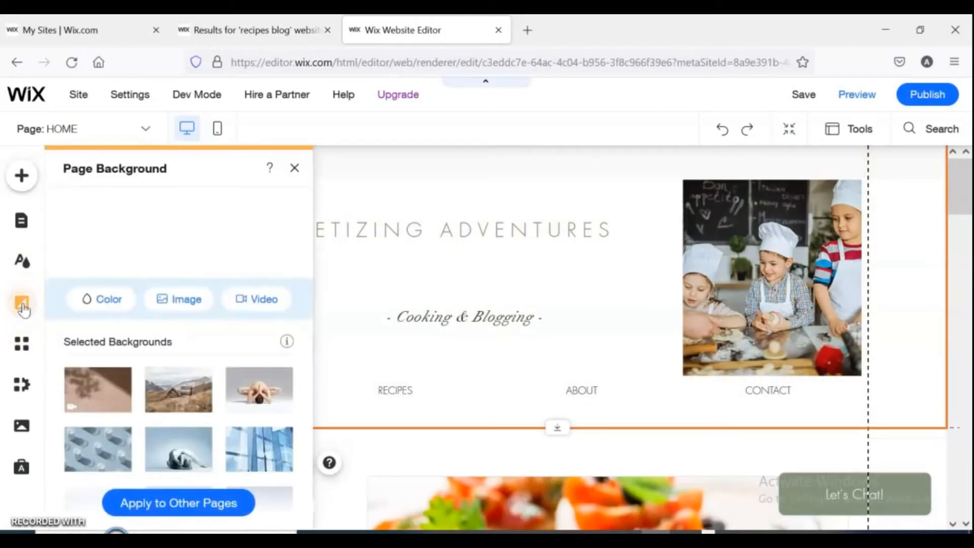
pyautogui.moveTo(309, 339); pyautogui.dragTo(349, 486)
pyautogui.click(173, 421)
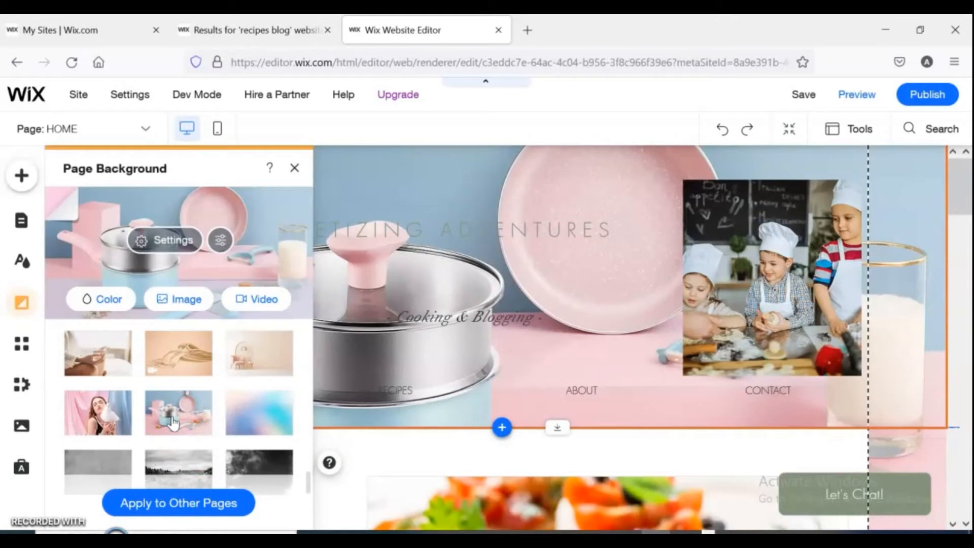
pyautogui.click(186, 513)
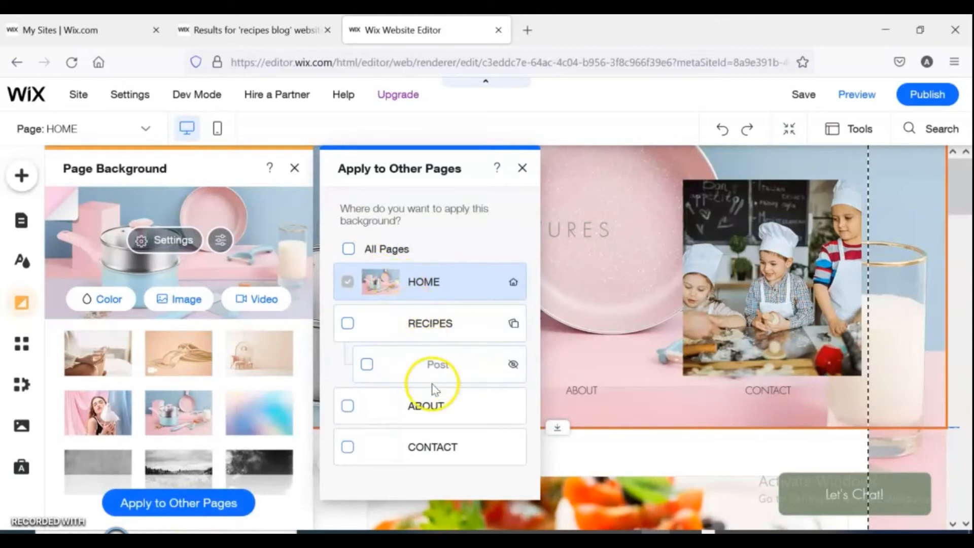
pyautogui.click(522, 167)
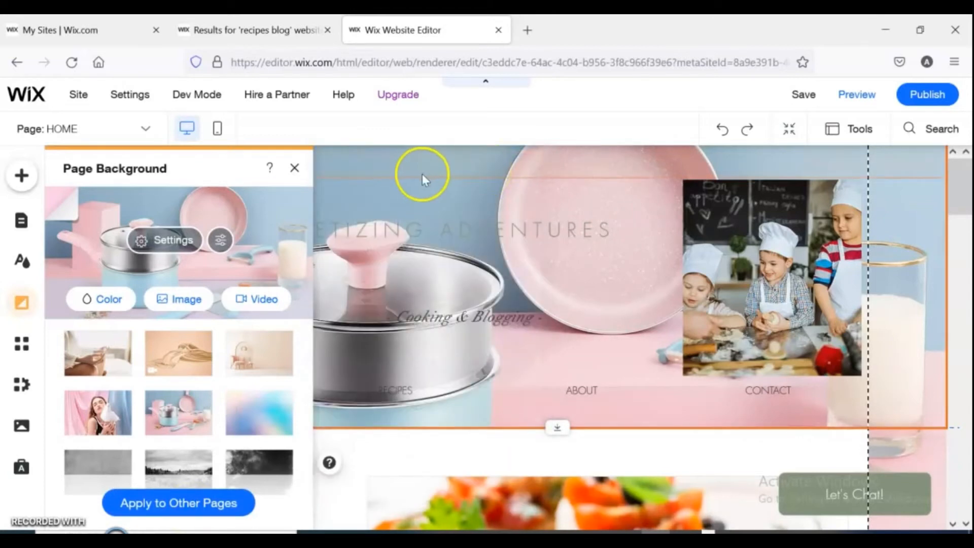
# Format the Cooking & Blogging tagline as bold, 36 px and white.
pyautogui.click(412, 158)
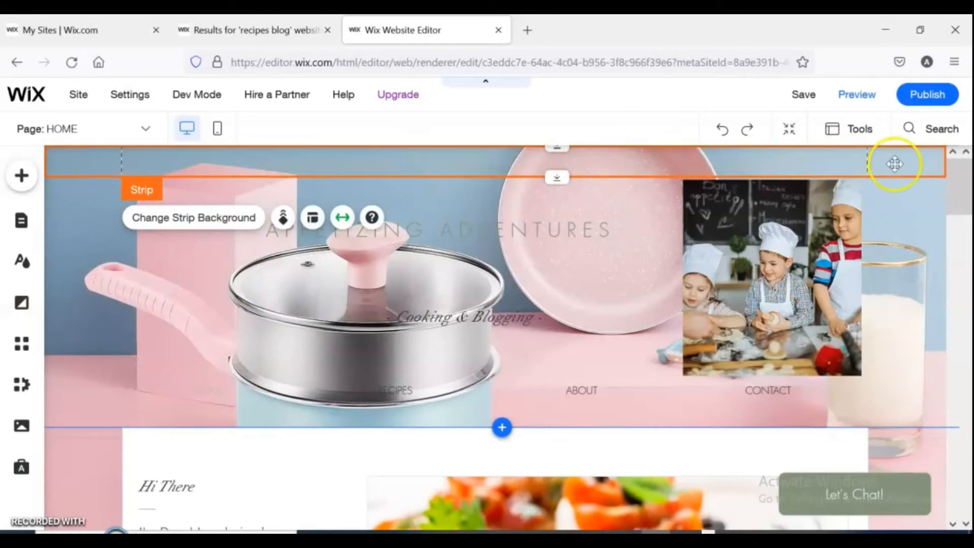
pyautogui.moveTo(965, 192); pyautogui.dragTo(945, 152)
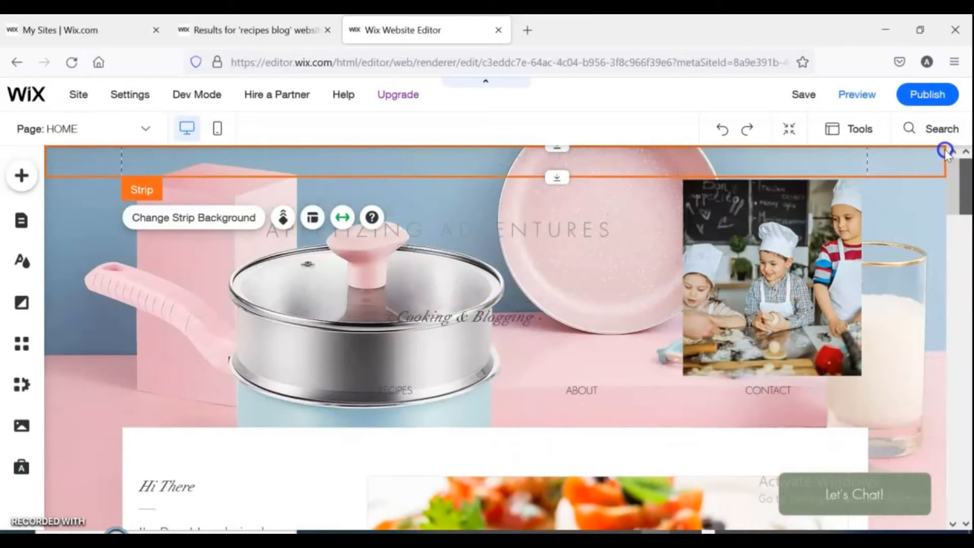
pyautogui.click(479, 312)
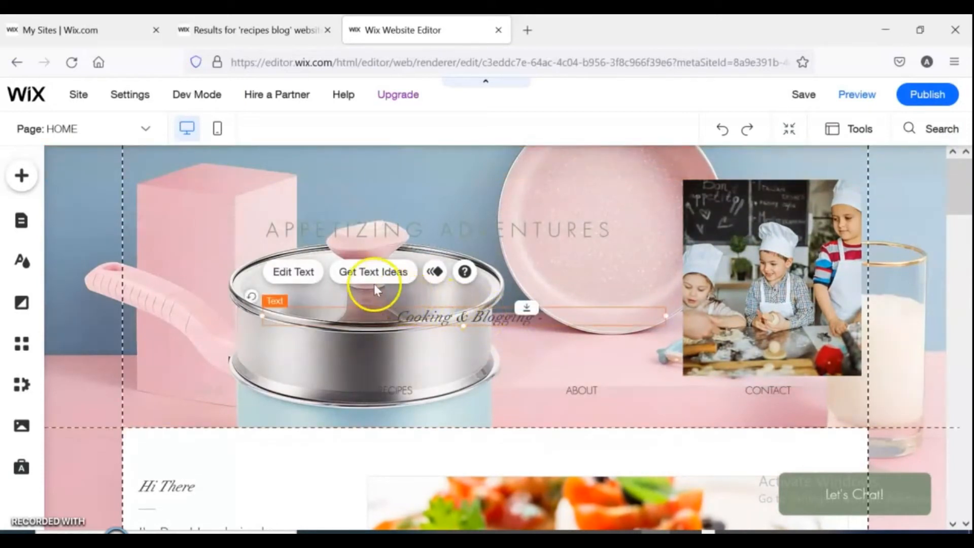
pyautogui.click(293, 274)
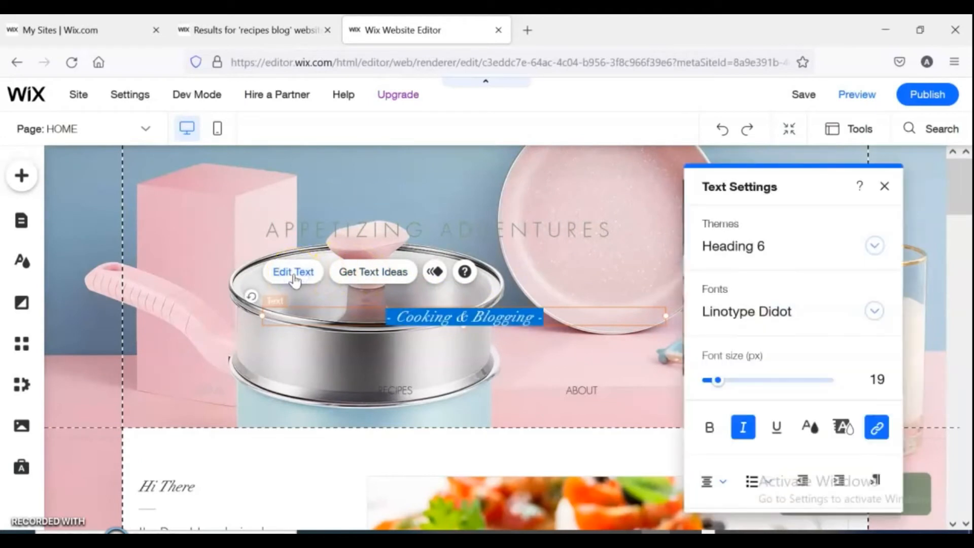
pyautogui.click(709, 427)
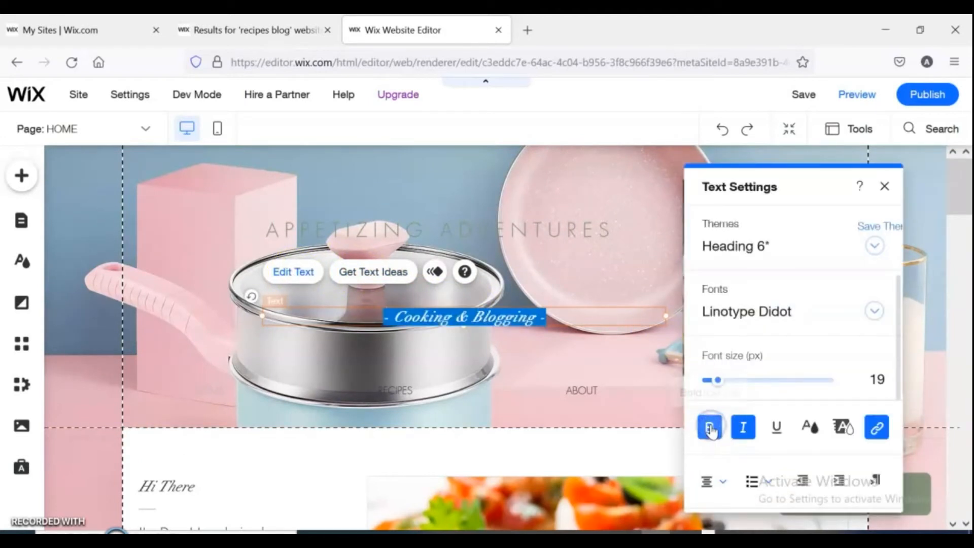
pyautogui.moveTo(721, 383); pyautogui.dragTo(731, 383)
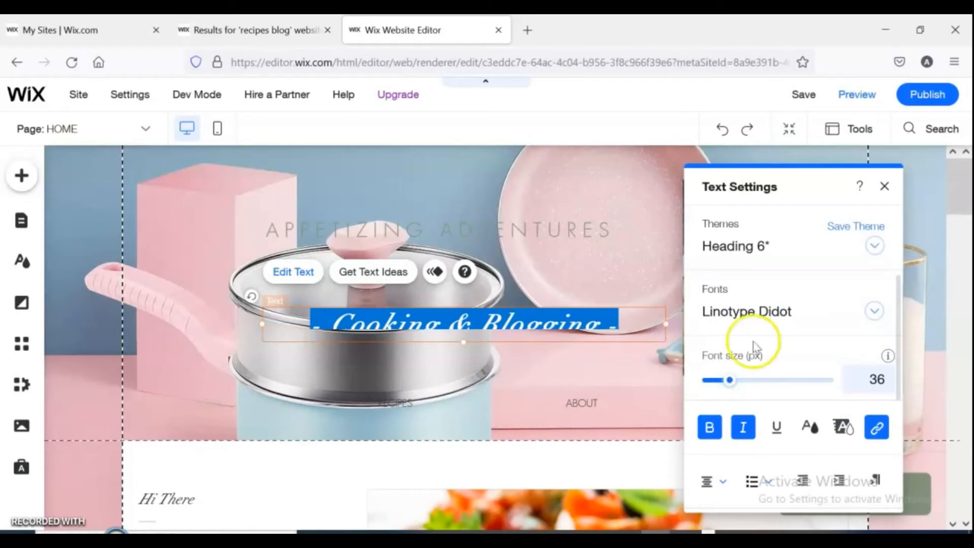
pyautogui.click(811, 429)
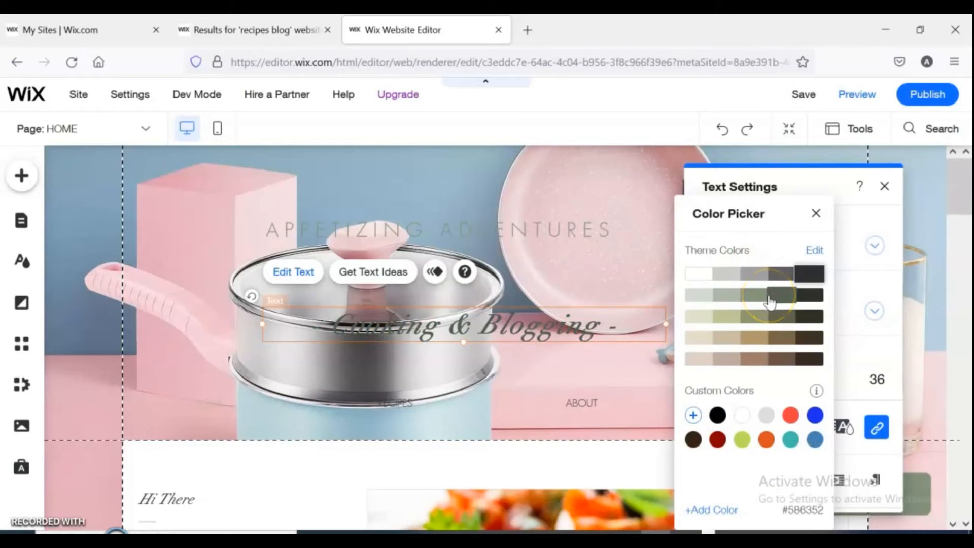
pyautogui.click(816, 418)
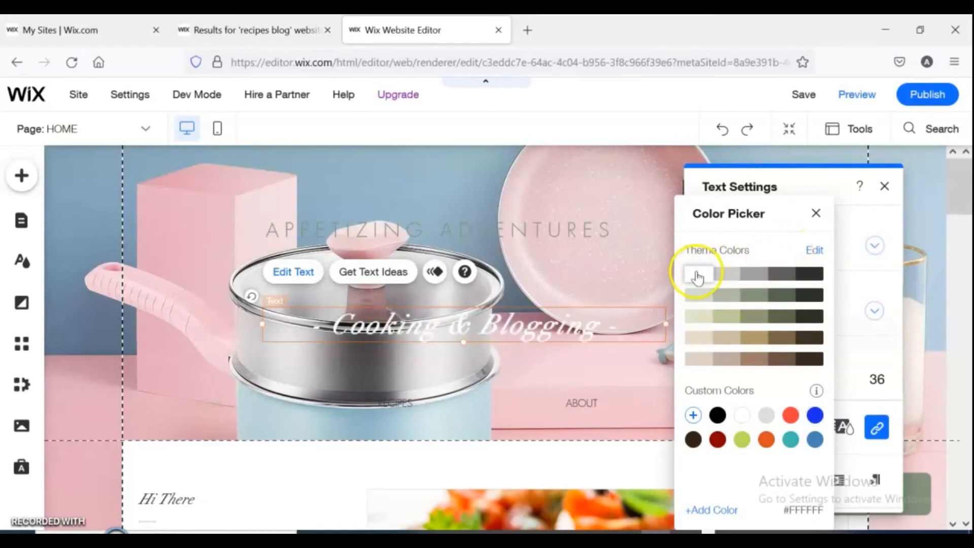
pyautogui.click(697, 274)
pyautogui.click(816, 213)
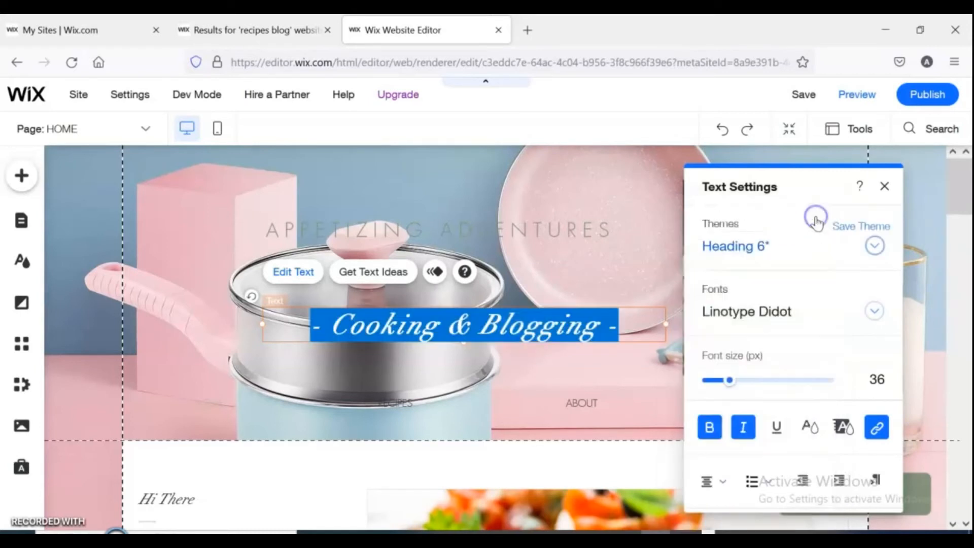
# Make the Appetizing Adventures title bold and underlined at 44 px in brown #6A5446.
pyautogui.click(562, 231)
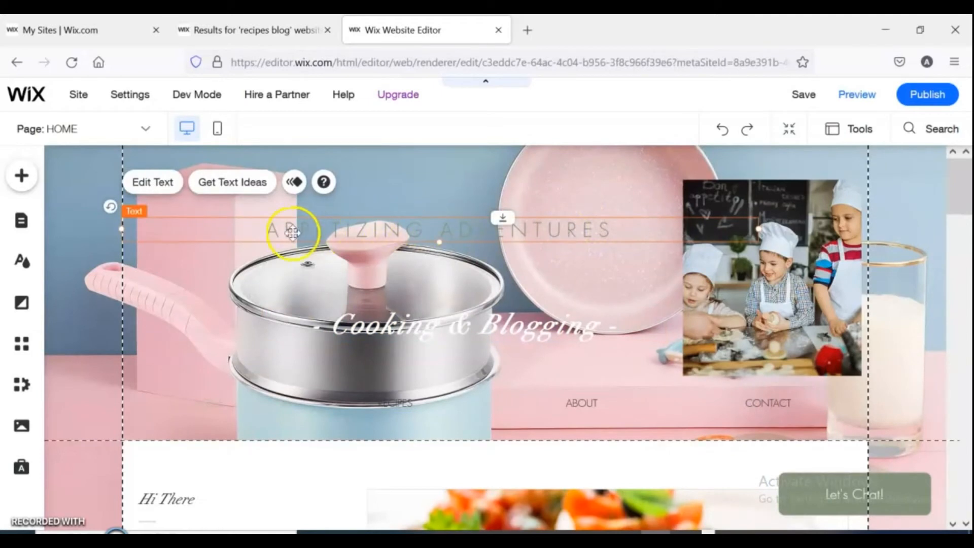
pyautogui.click(152, 181)
pyautogui.click(777, 428)
pyautogui.click(809, 426)
pyautogui.click(742, 427)
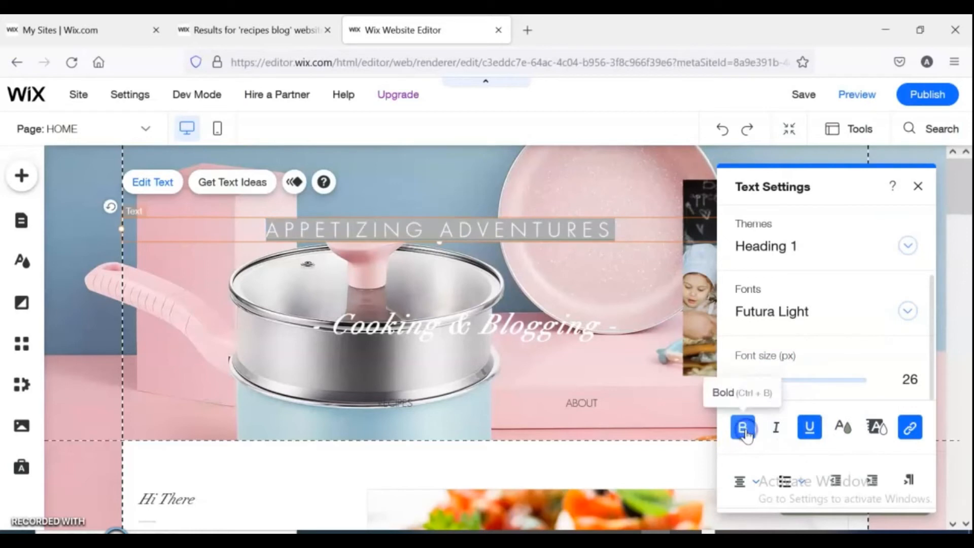
pyautogui.moveTo(757, 382); pyautogui.dragTo(769, 382)
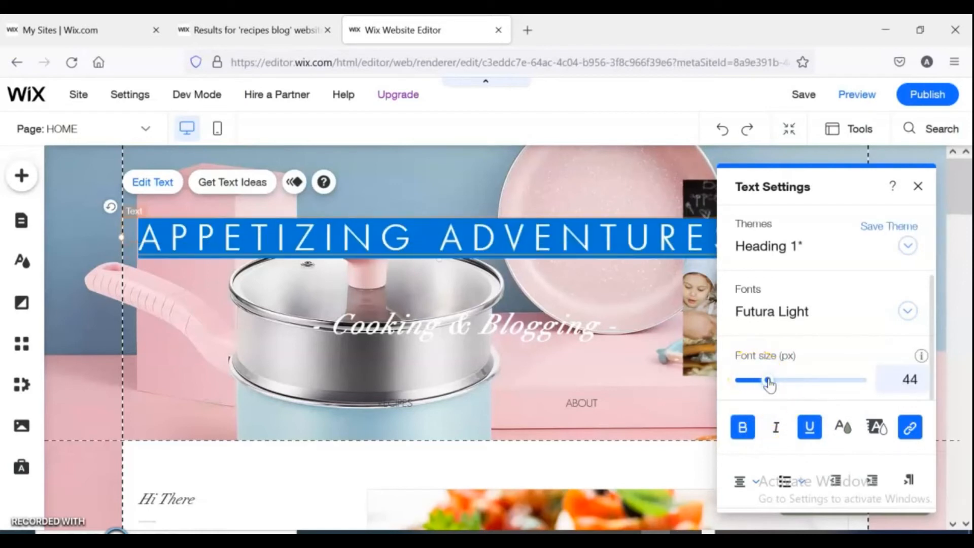
pyautogui.click(843, 427)
pyautogui.click(797, 440)
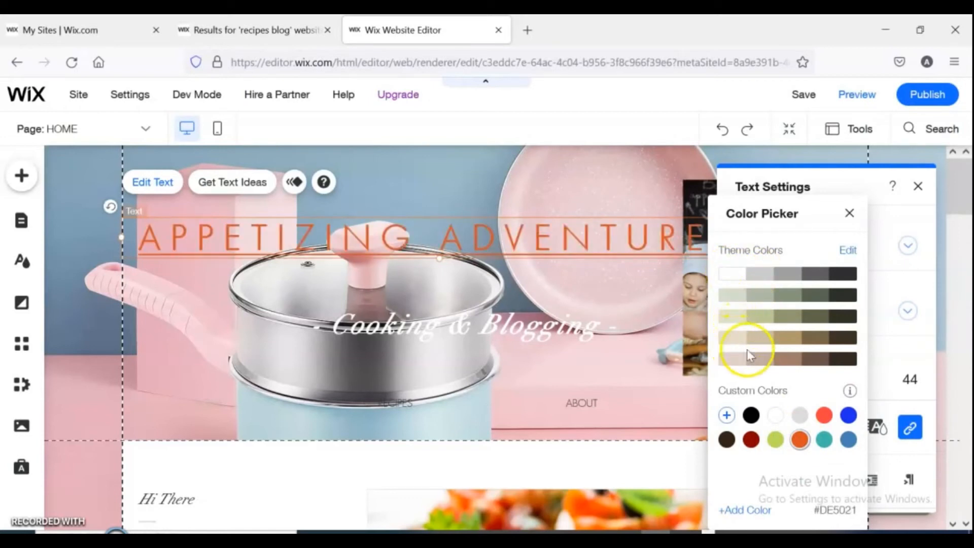
pyautogui.click(814, 359)
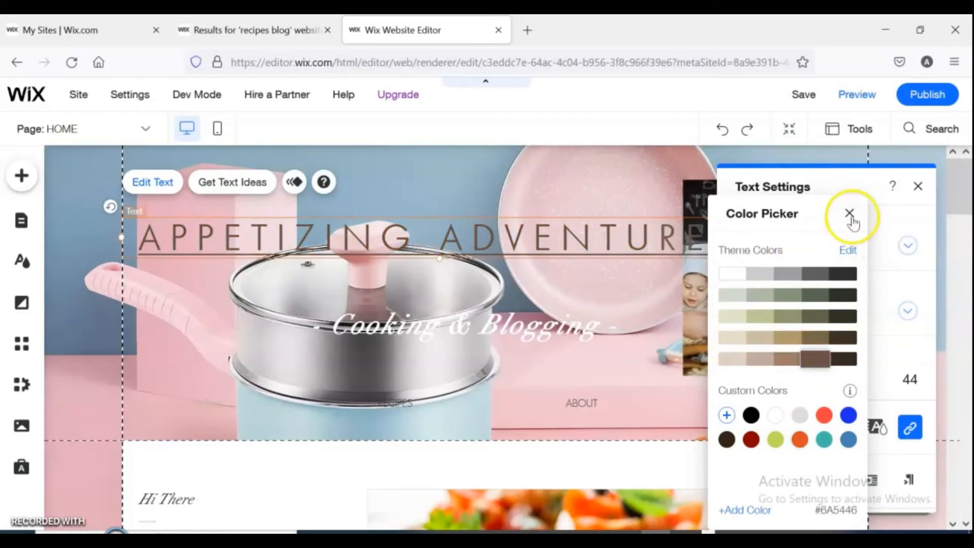
pyautogui.click(849, 213)
pyautogui.click(918, 186)
# Nudge the tagline slightly down and to the right.
pyautogui.click(755, 192)
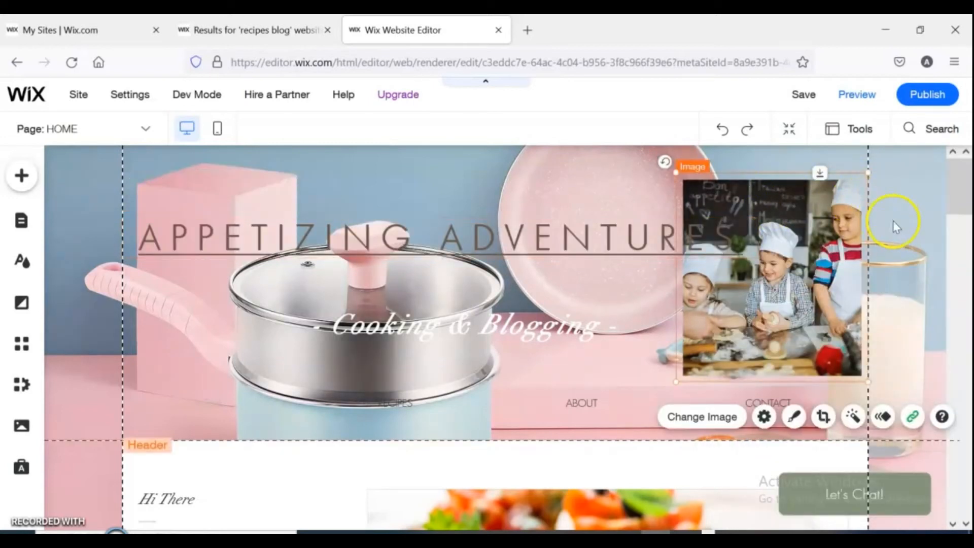
pyautogui.click(908, 227)
pyautogui.moveTo(421, 329); pyautogui.dragTo(439, 338)
# Open the site menu's pages and switch to the Contact page.
pyautogui.click(593, 404)
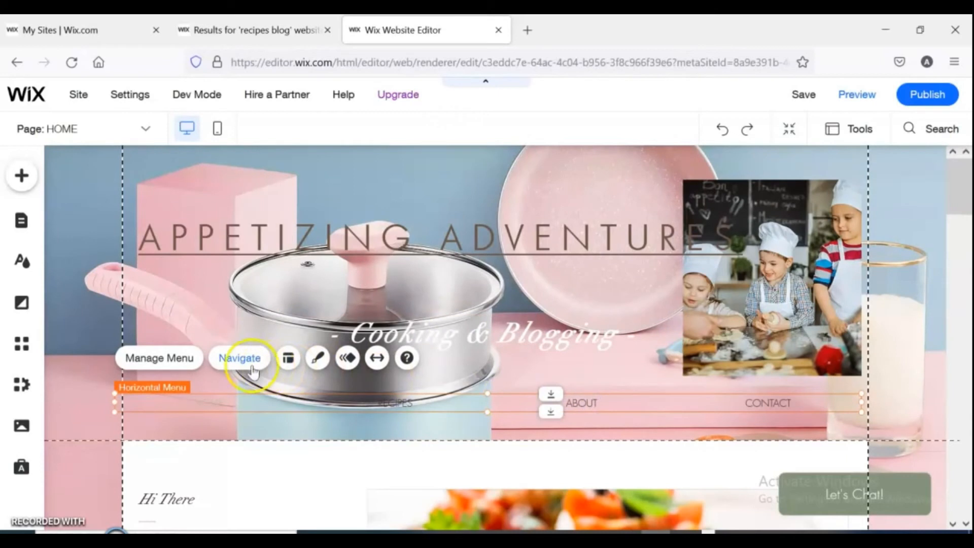
pyautogui.click(176, 362)
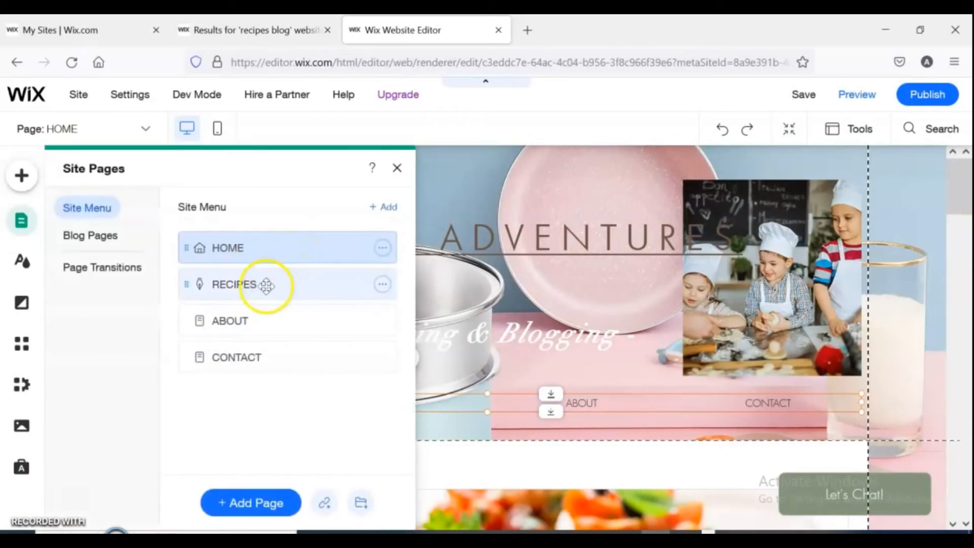
pyautogui.click(266, 360)
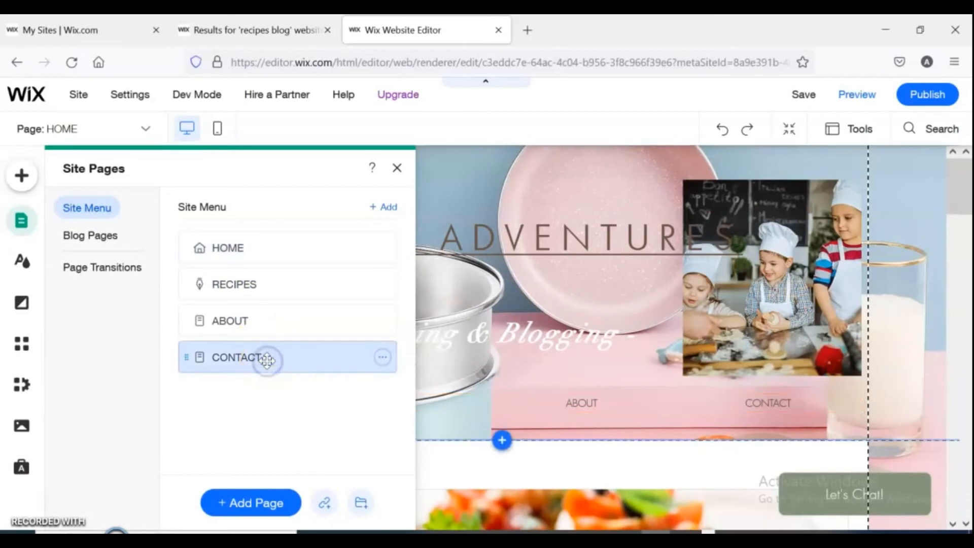
pyautogui.click(250, 504)
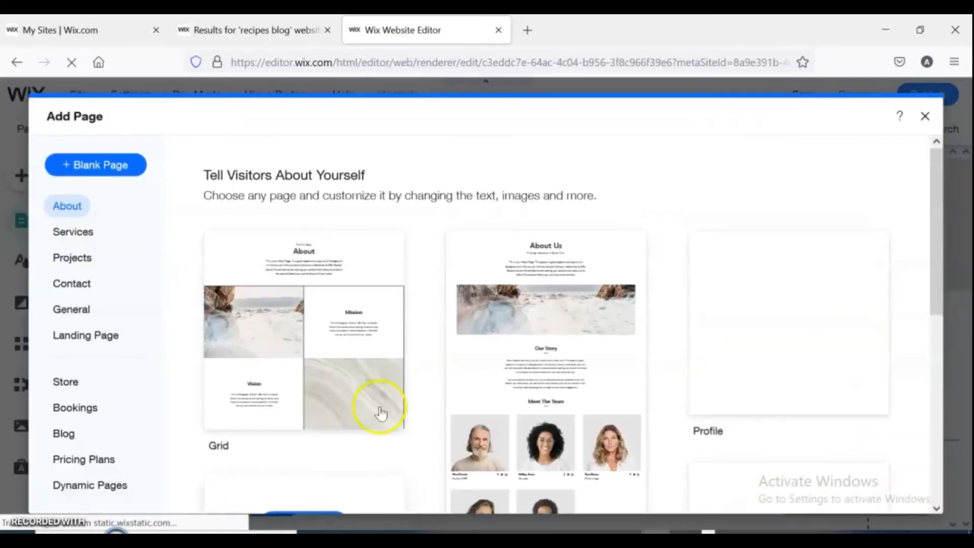
pyautogui.click(926, 120)
pyautogui.click(620, 412)
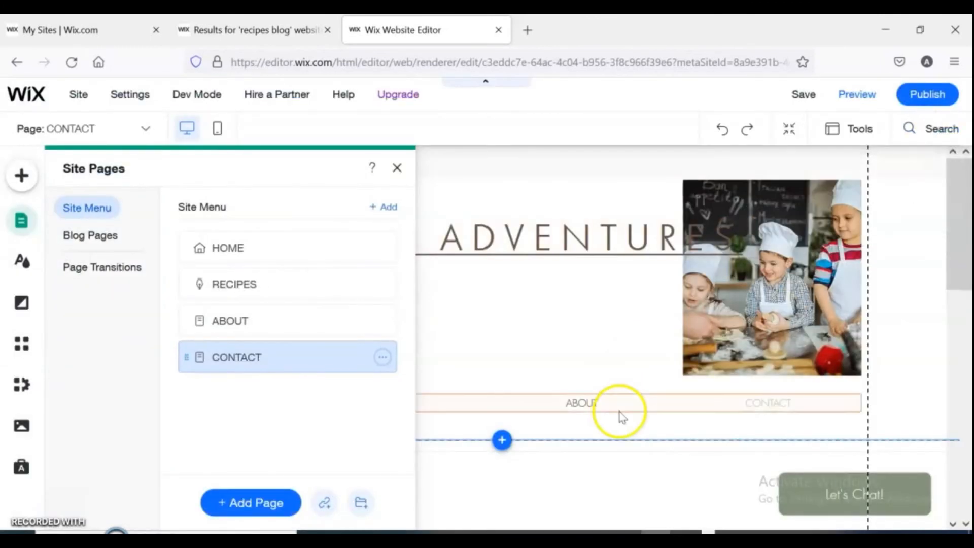
# Apply an italic menu design with a pink highlighted item to the horizontal menu and open its design customization.
pyautogui.click(560, 411)
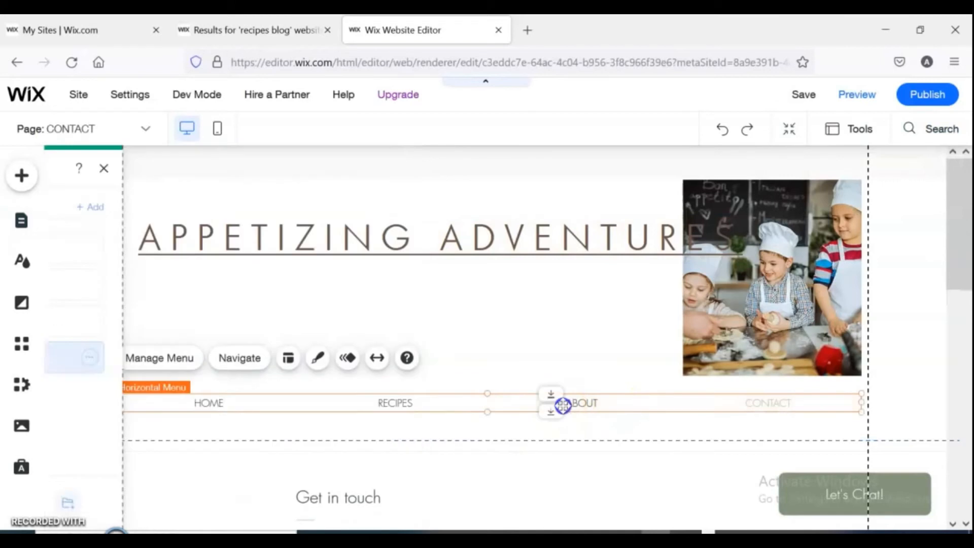
pyautogui.click(457, 400)
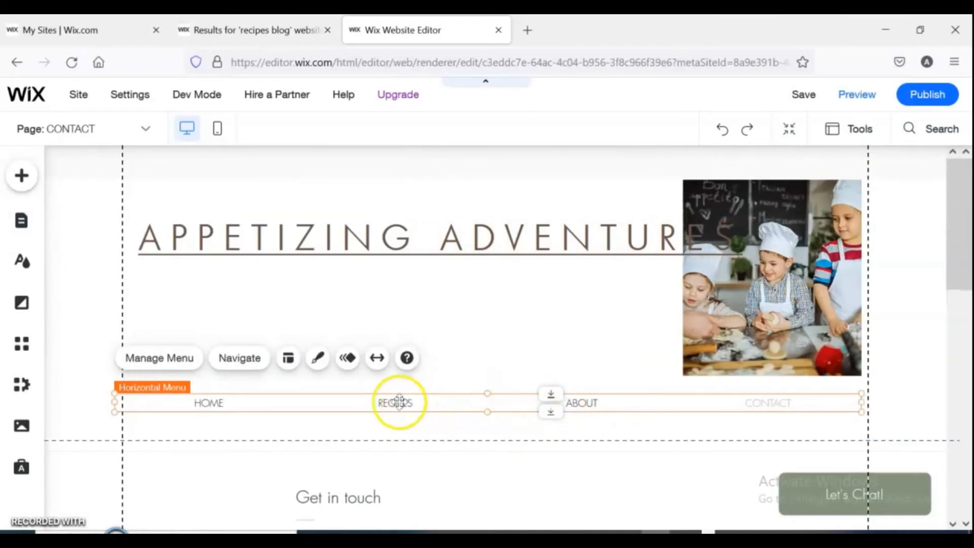
pyautogui.click(317, 358)
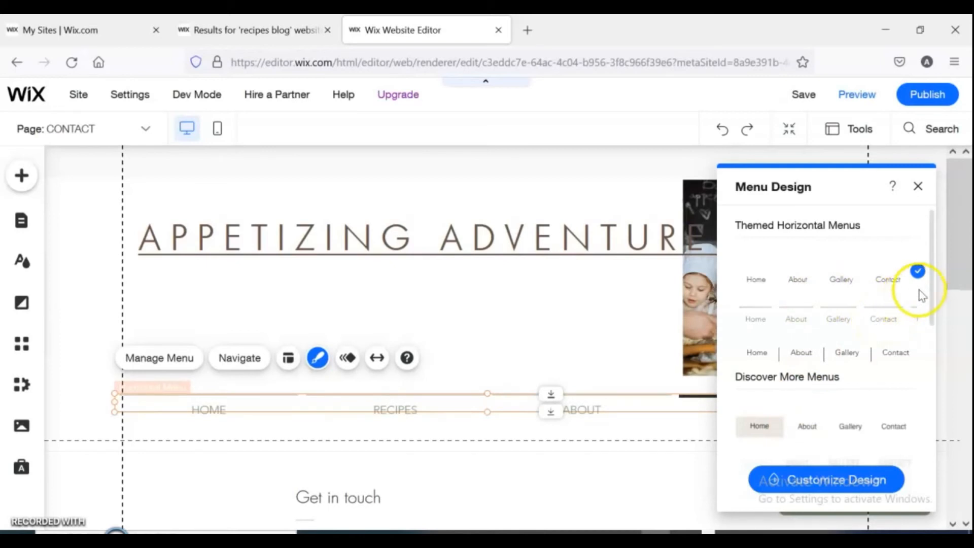
pyautogui.moveTo(928, 299); pyautogui.dragTo(931, 332)
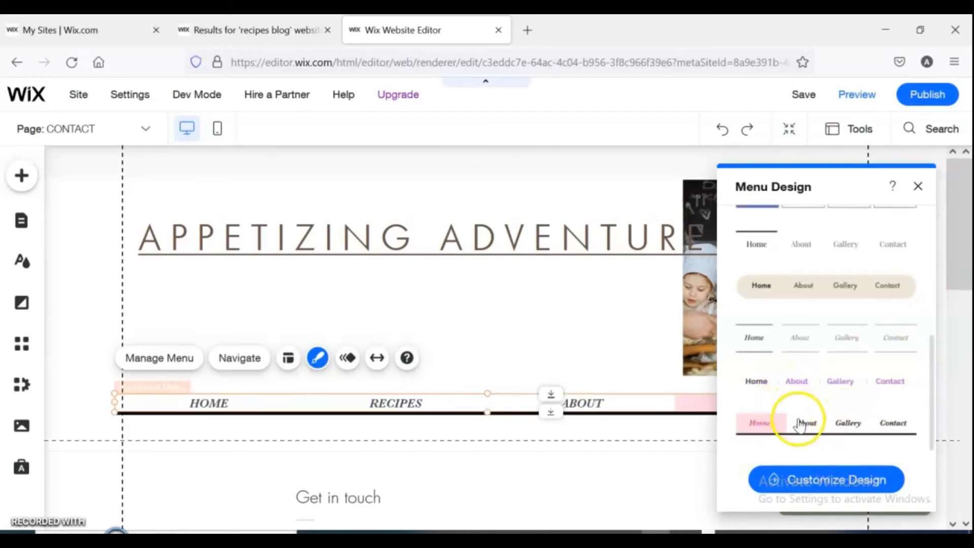
pyautogui.click(862, 477)
pyautogui.click(801, 370)
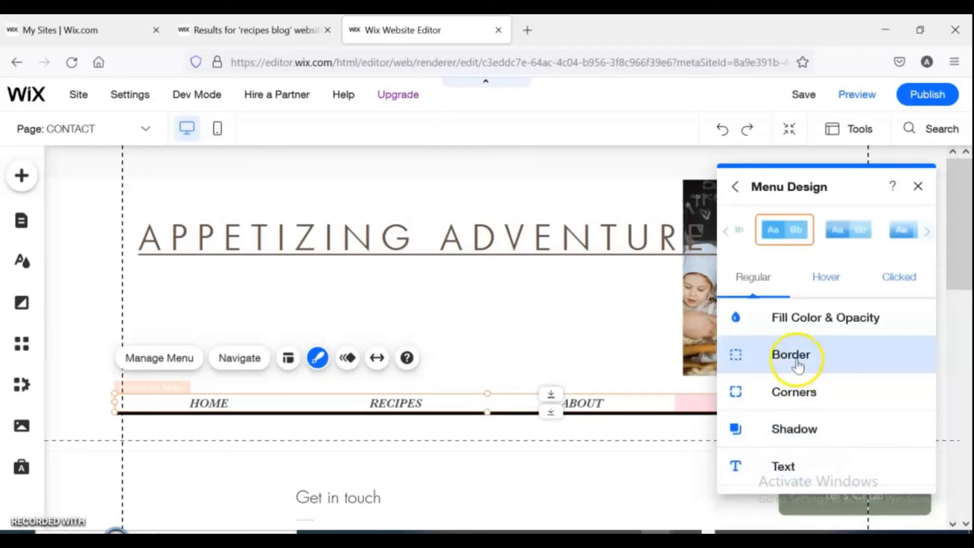
# Set the menu's hover fill colour to #BADA55.
pyautogui.click(811, 393)
pyautogui.click(796, 377)
pyautogui.click(836, 269)
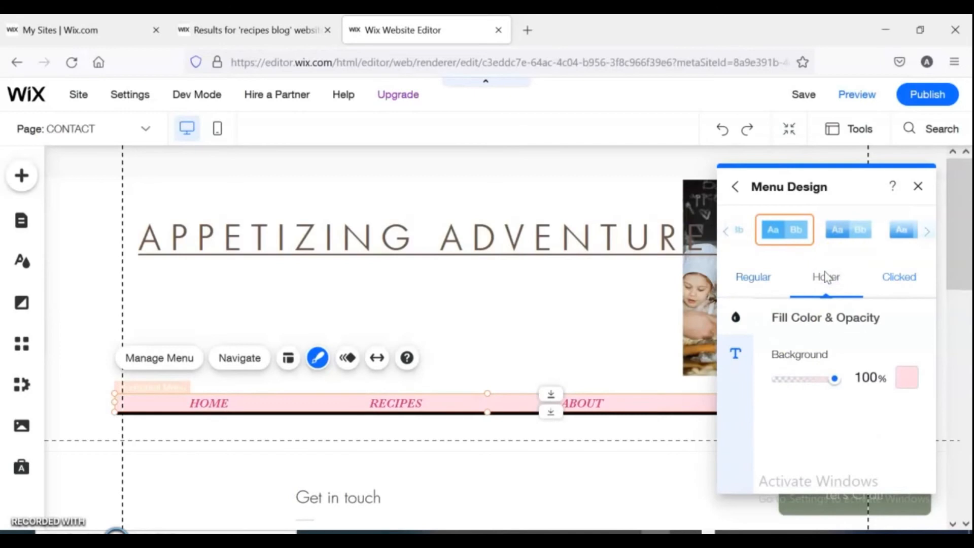
pyautogui.click(913, 378)
pyautogui.click(928, 416)
pyautogui.click(904, 439)
pyautogui.click(880, 439)
pyautogui.click(893, 337)
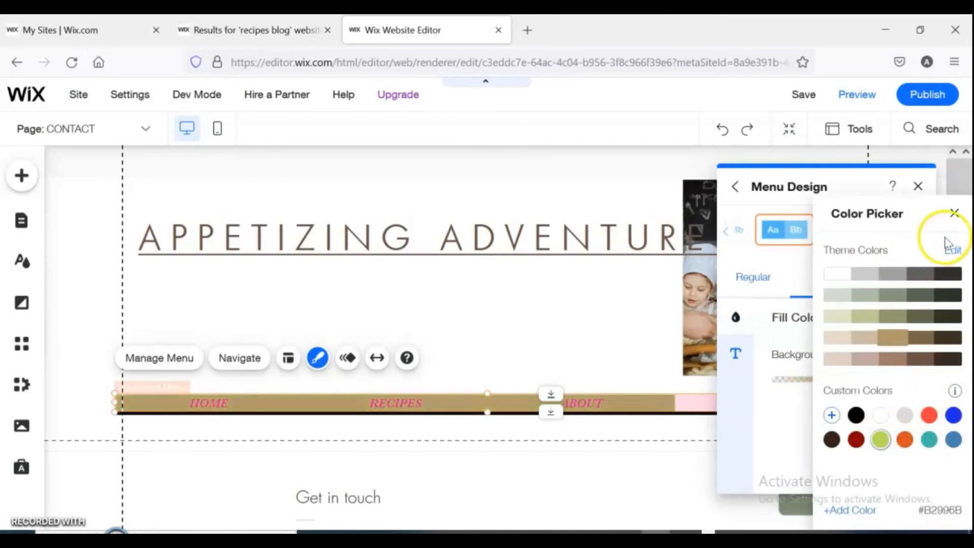
pyautogui.click(954, 213)
pyautogui.click(918, 189)
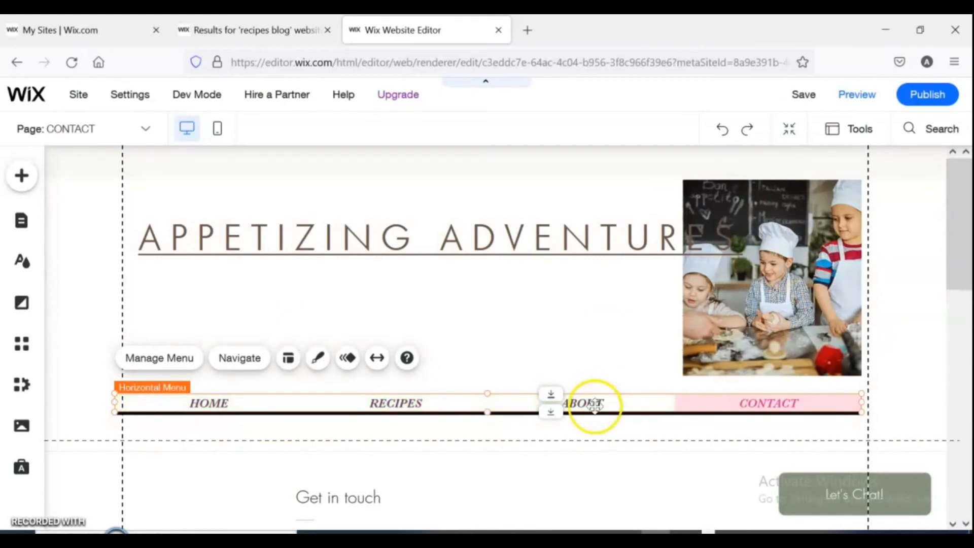
pyautogui.click(686, 232)
pyautogui.moveTo(750, 235); pyautogui.dragTo(664, 244)
pyautogui.click(457, 359)
pyautogui.moveTo(395, 268); pyautogui.dragTo(406, 257)
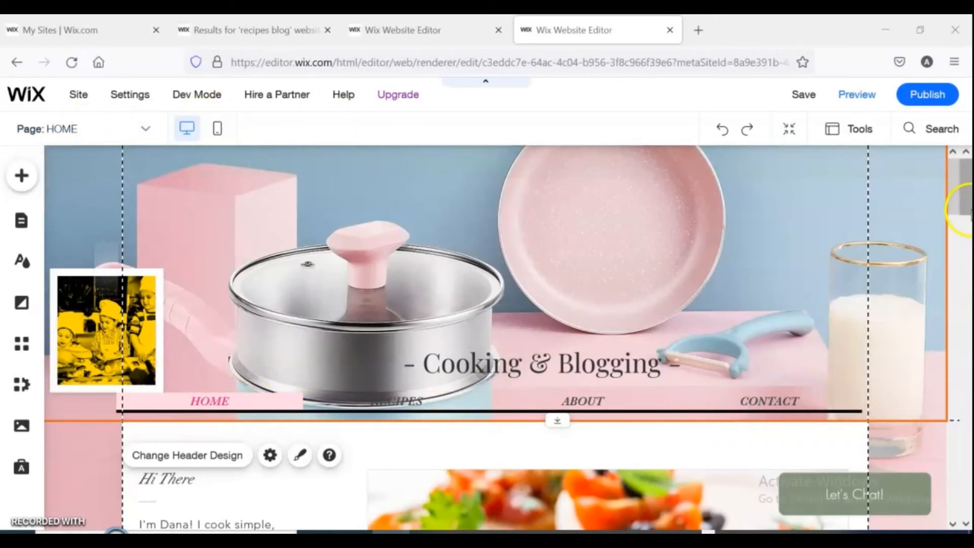
pyautogui.moveTo(968, 206)
pyautogui.mouseDown()
pyautogui.moveTo(967, 481)
pyautogui.moveTo(955, 211)
pyautogui.mouseUp()
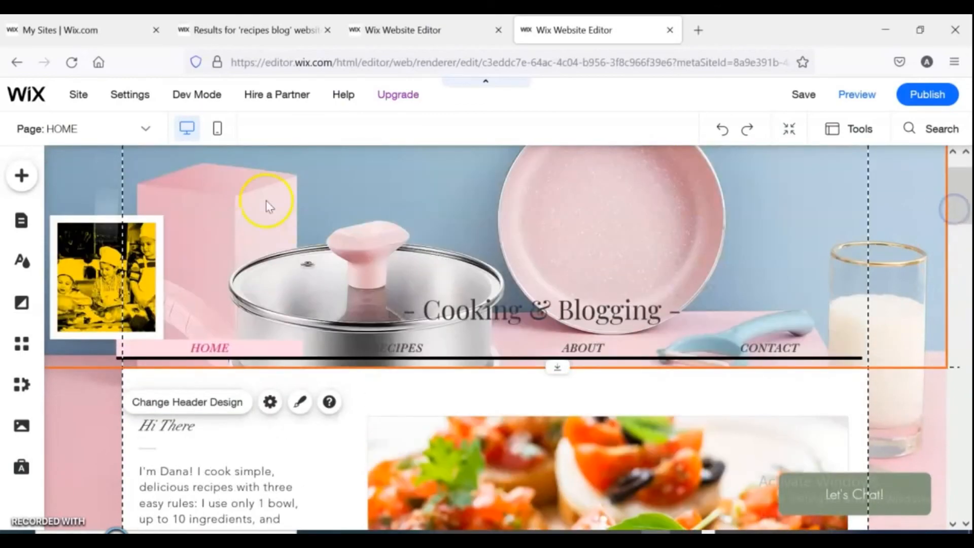
# Switch the editor through the Recipes page to the About page.
pyautogui.click(149, 130)
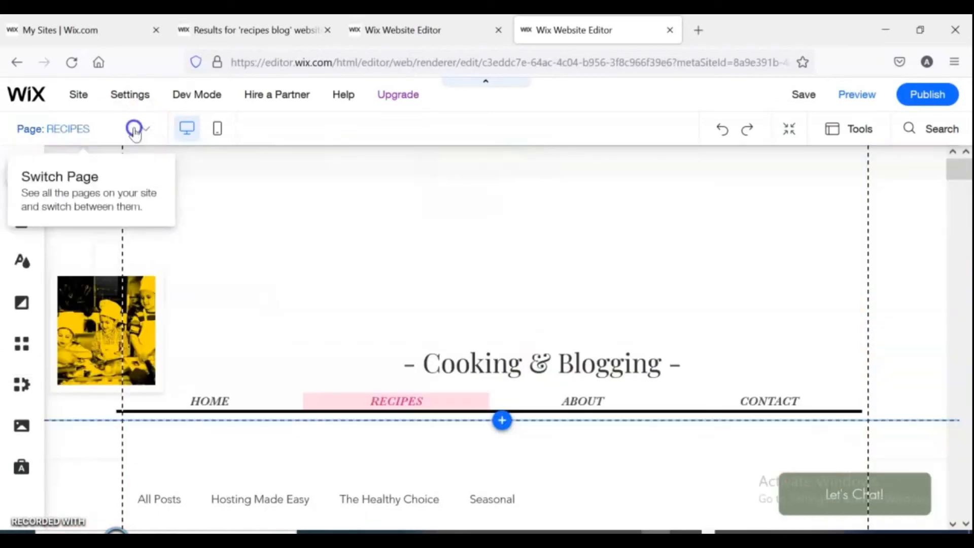
pyautogui.click(134, 129)
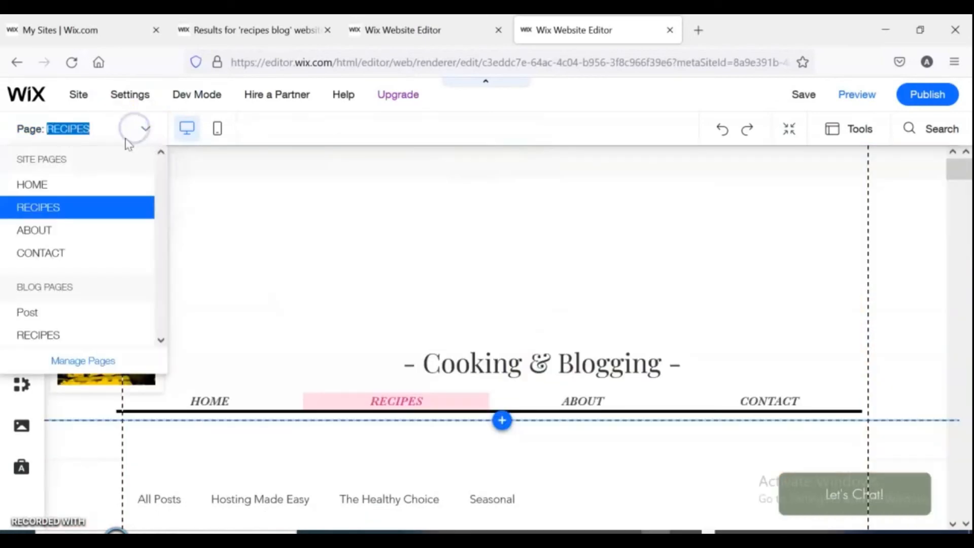
pyautogui.click(33, 234)
pyautogui.moveTo(950, 203)
pyautogui.mouseDown()
pyautogui.moveTo(959, 207)
pyautogui.moveTo(966, 401)
pyautogui.moveTo(952, 342)
pyautogui.moveTo(956, 185)
pyautogui.mouseUp()
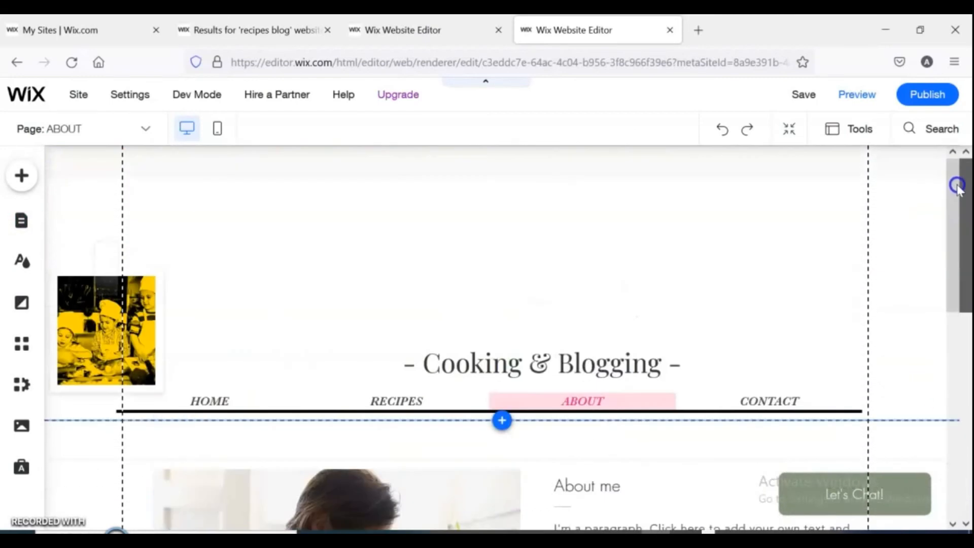
# Set the About page background to the light sage theme colour #DDE3C7.
pyautogui.click(387, 238)
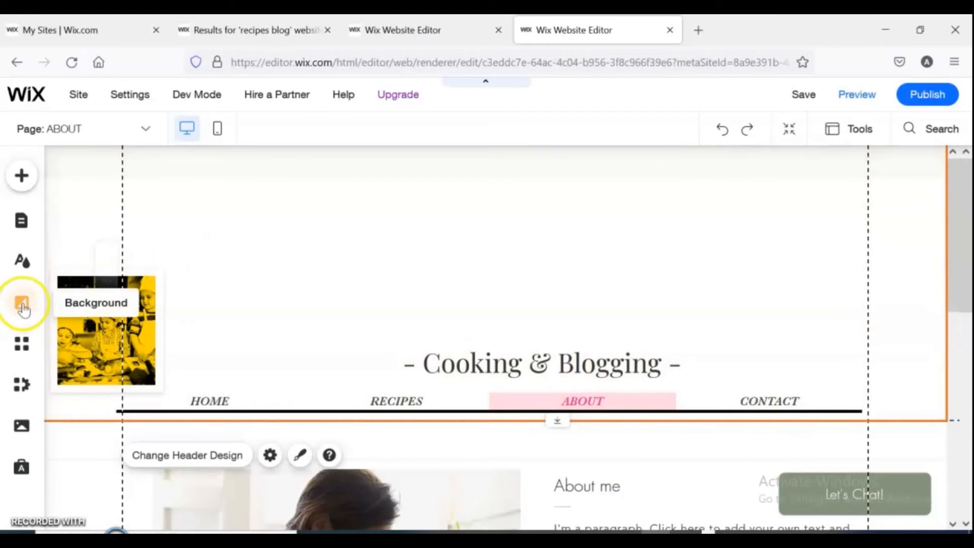
pyautogui.click(21, 303)
pyautogui.click(116, 295)
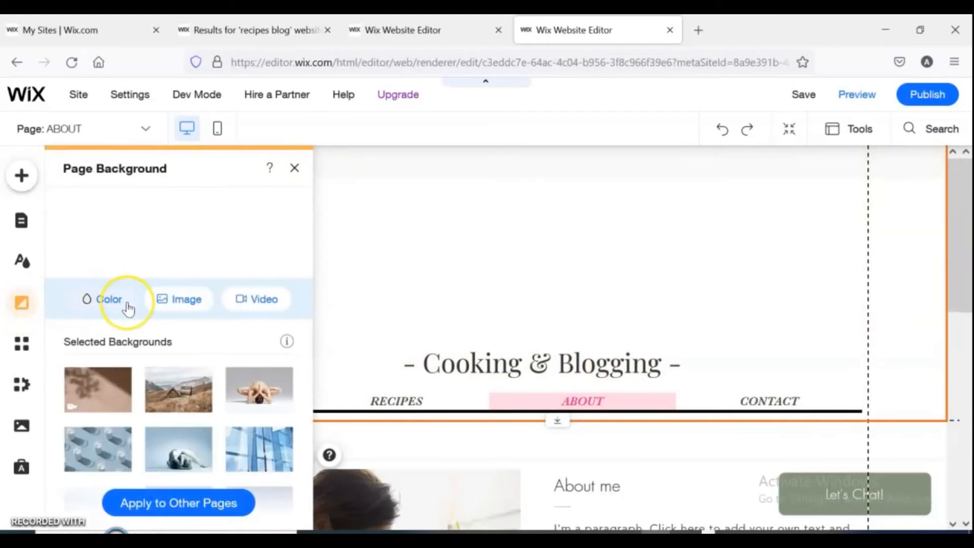
pyautogui.click(118, 305)
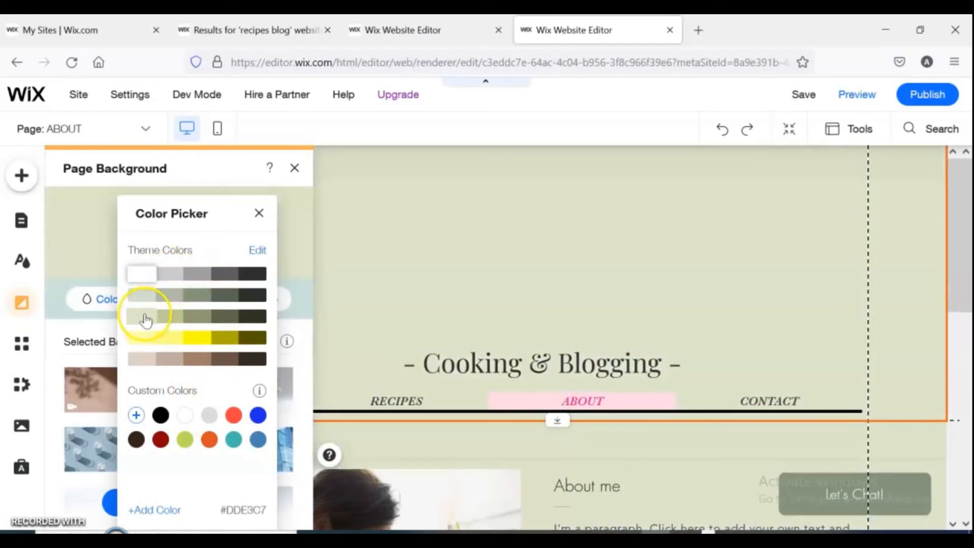
pyautogui.click(145, 320)
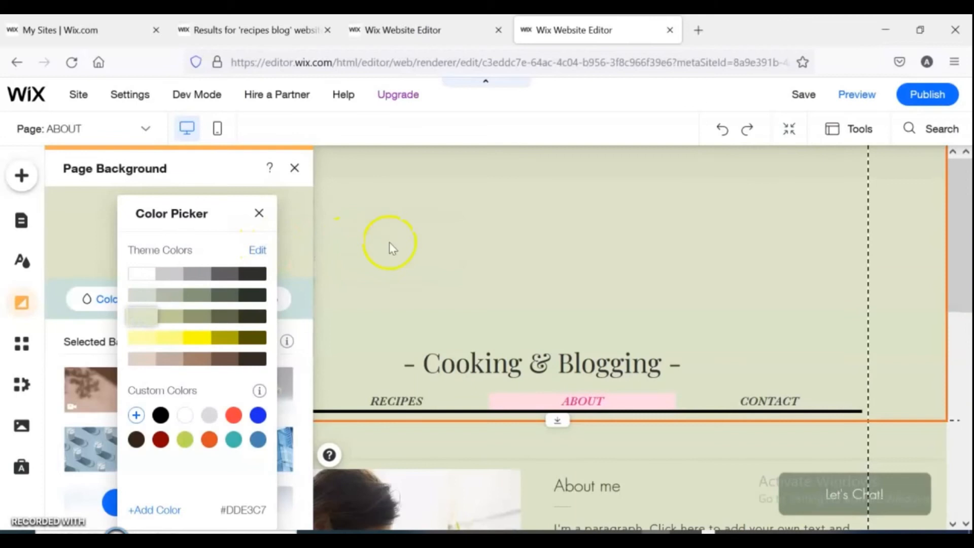
pyautogui.click(475, 272)
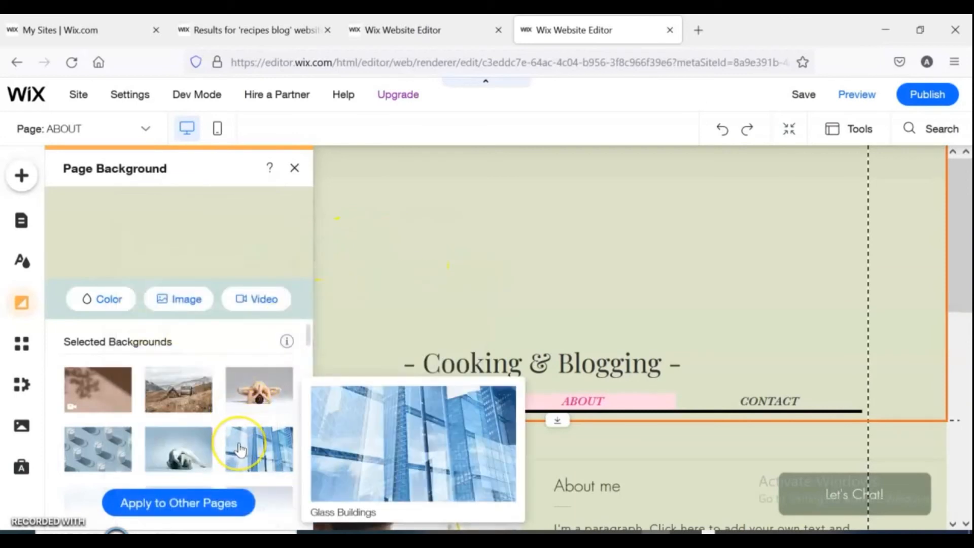
# Browse the gallery of selected page backgrounds.
pyautogui.scroll(-3, 309, 333)
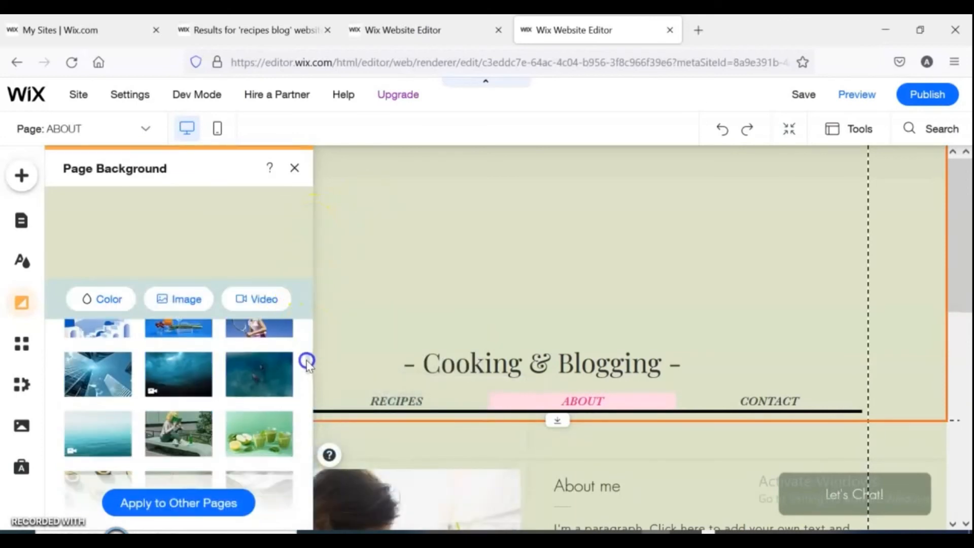
pyautogui.scroll(-3, 307, 368)
pyautogui.scroll(-4, 307, 368)
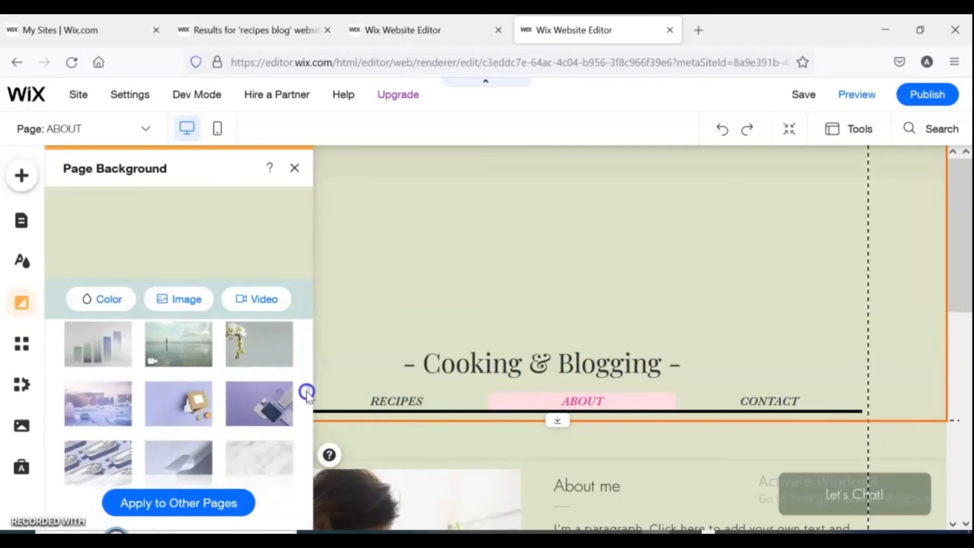
pyautogui.scroll(-2, 307, 395)
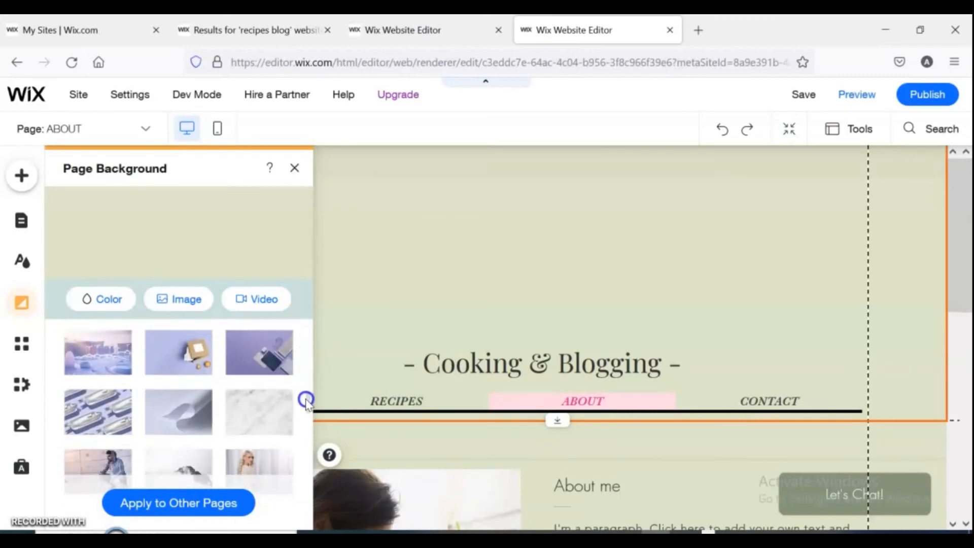
pyautogui.scroll(-5, 306, 400)
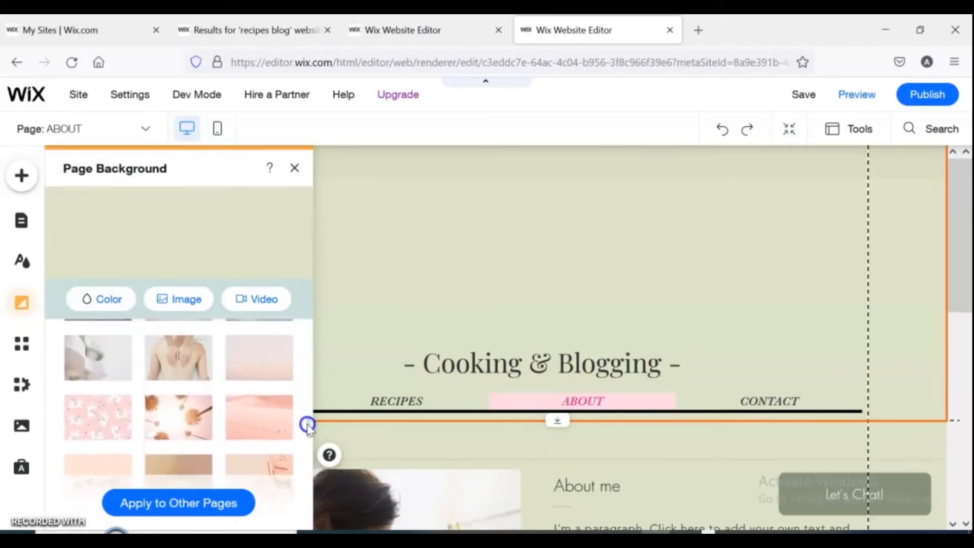
pyautogui.scroll(-3, 308, 436)
pyautogui.scroll(-5, 309, 457)
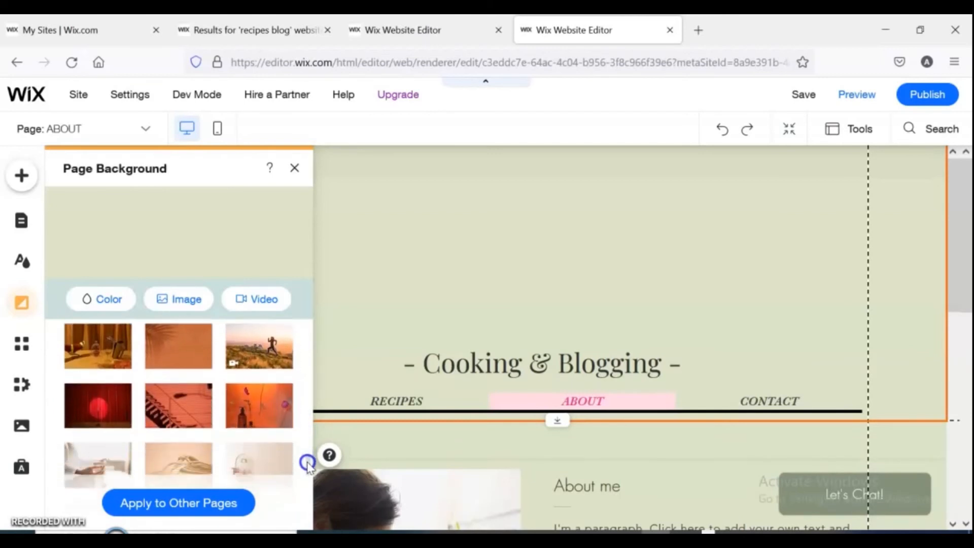
pyautogui.scroll(-2, 309, 499)
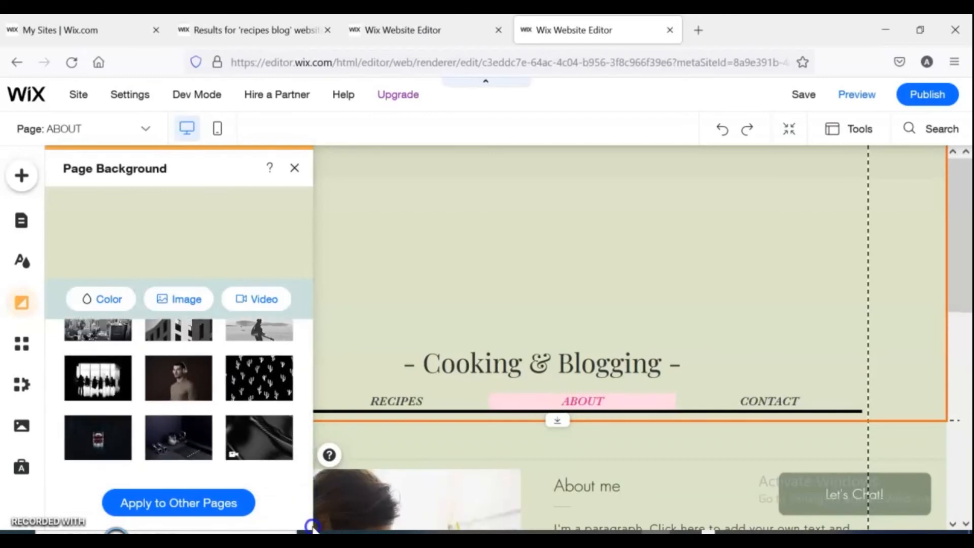
pyautogui.scroll(10, 284, 440)
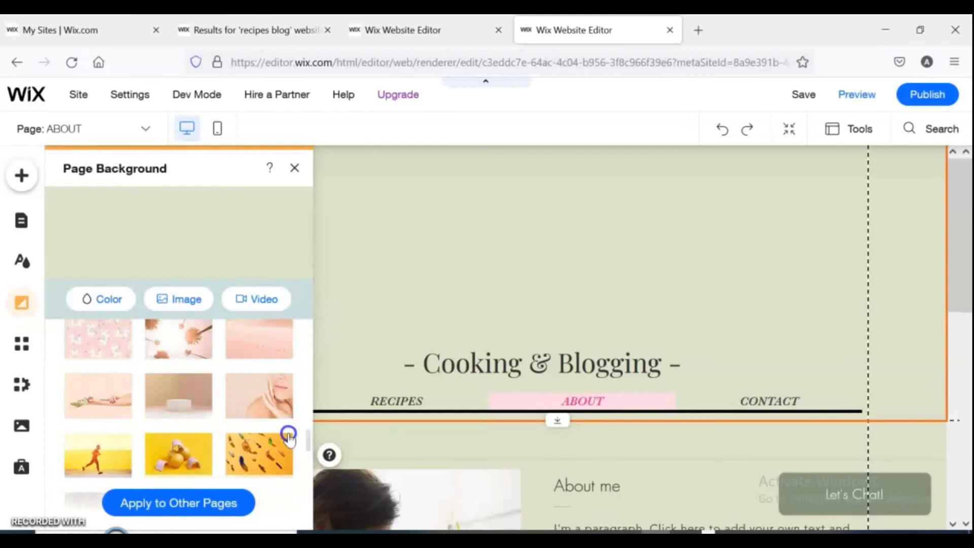
# Search the media library for "about" and apply an Unsplash photo of a café table with a mug as the page background.
pyautogui.click(174, 301)
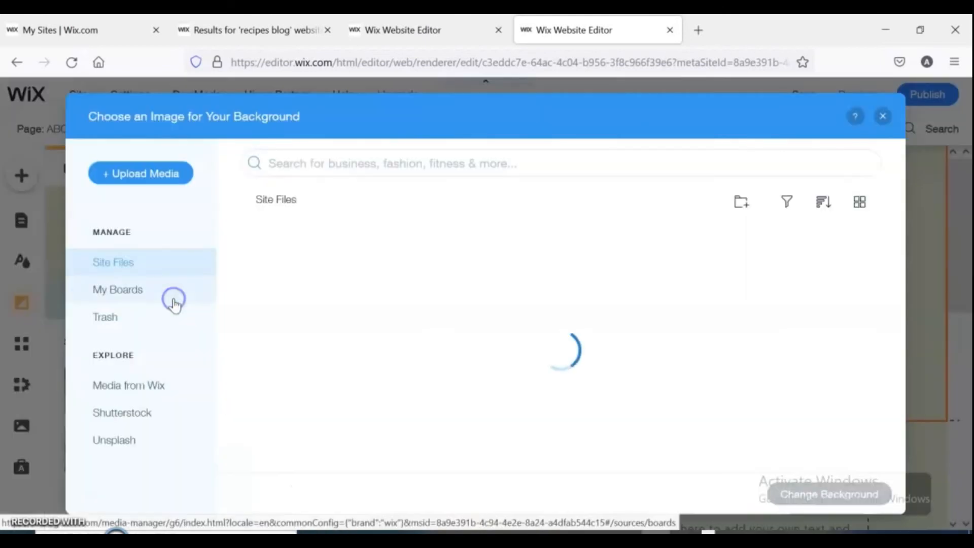
pyautogui.click(174, 301)
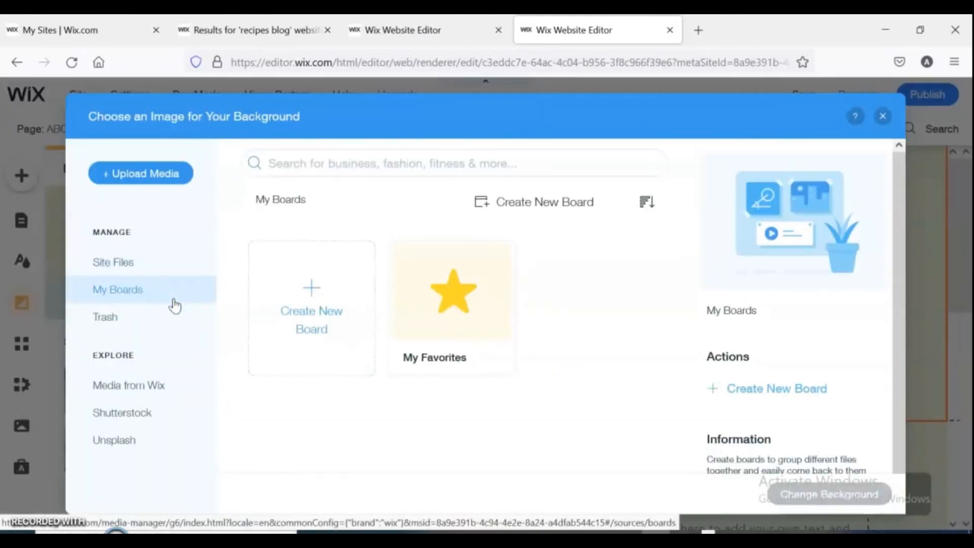
pyautogui.click(323, 167)
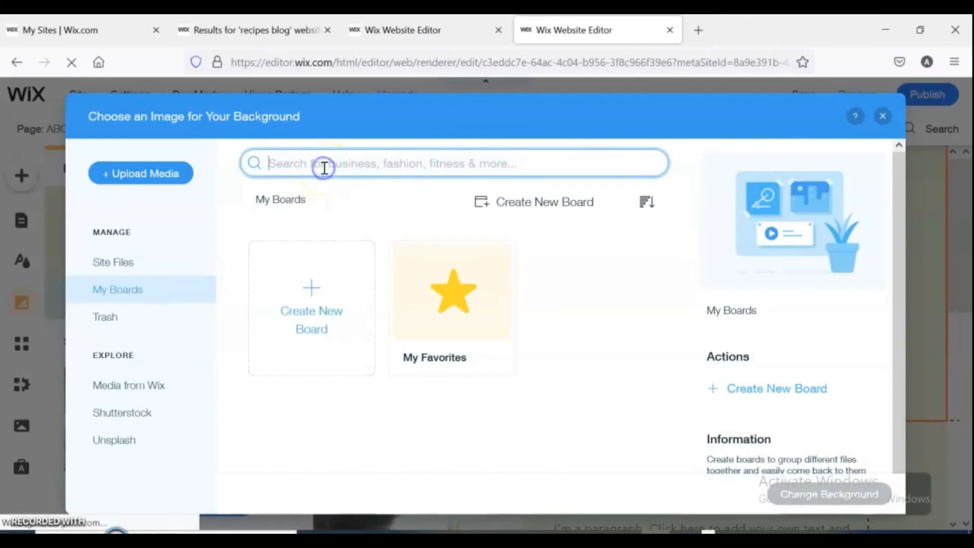
pyautogui.write('about')
pyautogui.press('Return')
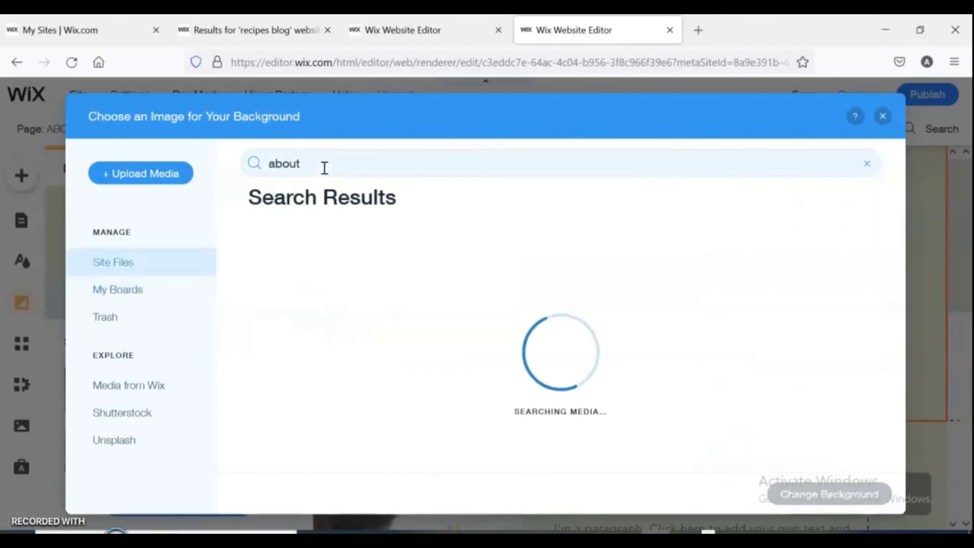
pyautogui.moveTo(900, 258); pyautogui.dragTo(948, 397)
pyautogui.click(535, 381)
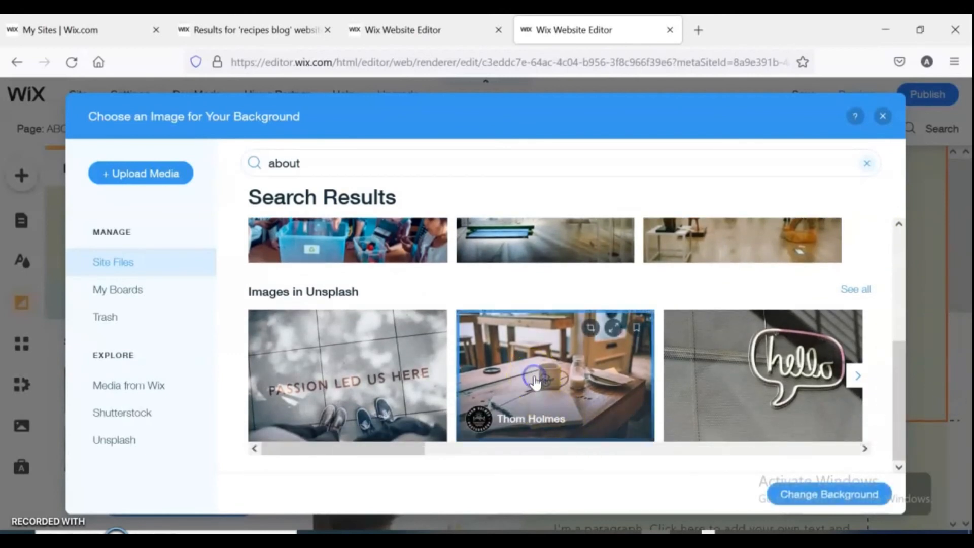
pyautogui.click(809, 495)
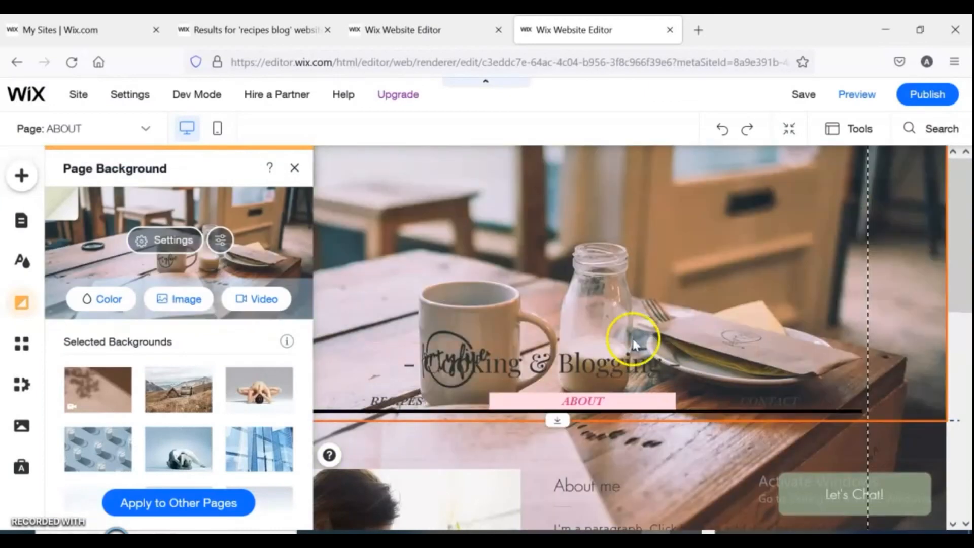
# Replace the About page background with the milk glasses image from the selected backgrounds and close the panel.
pyautogui.moveTo(967, 195); pyautogui.dragTo(944, 194)
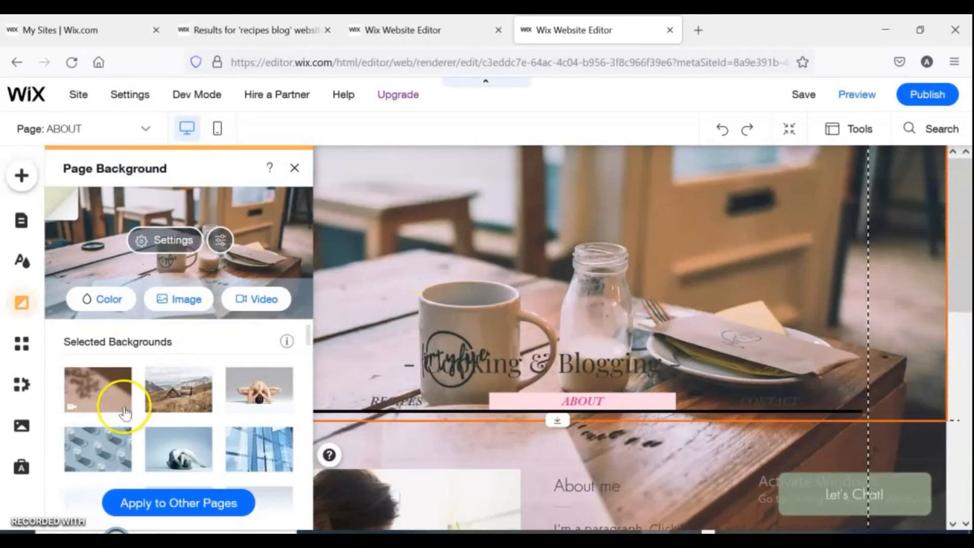
pyautogui.click(79, 463)
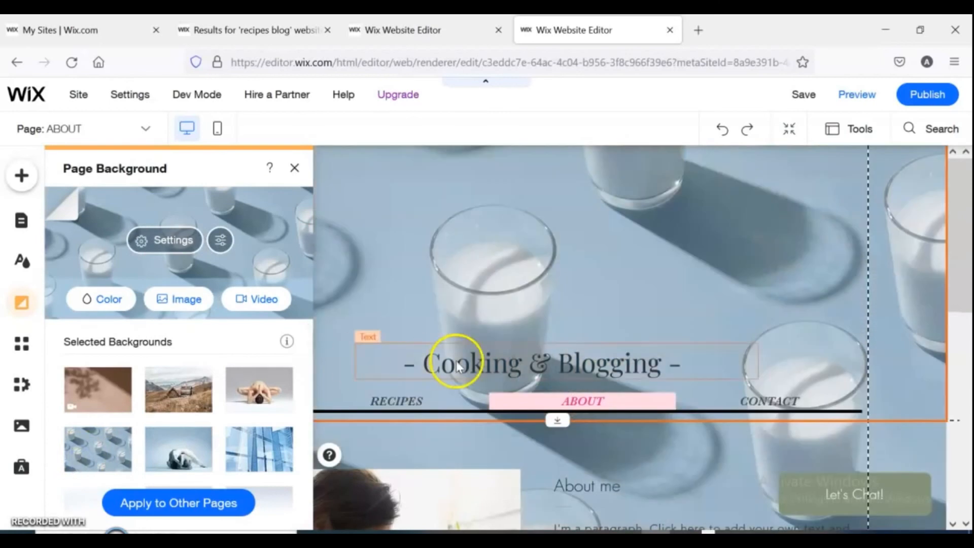
pyautogui.scroll(-10, 940, 214)
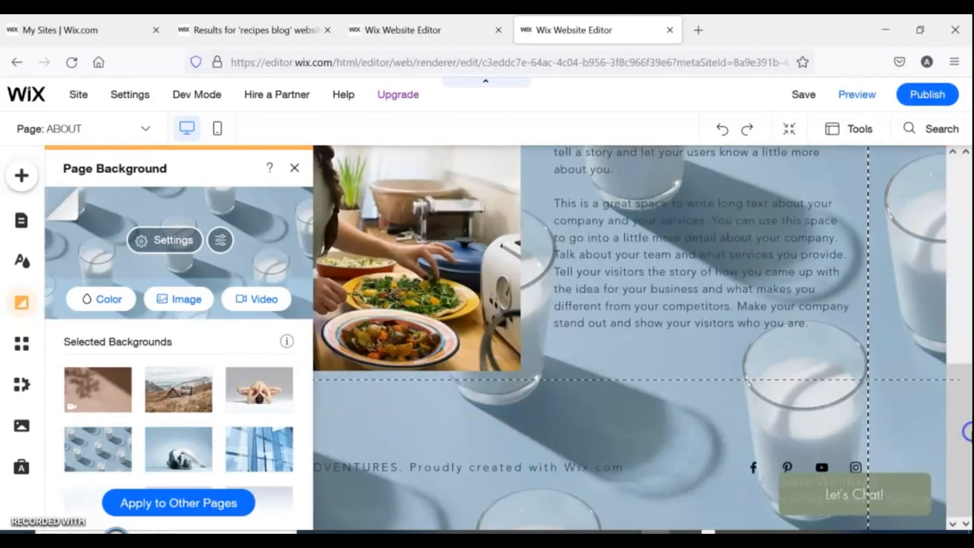
pyautogui.click(300, 169)
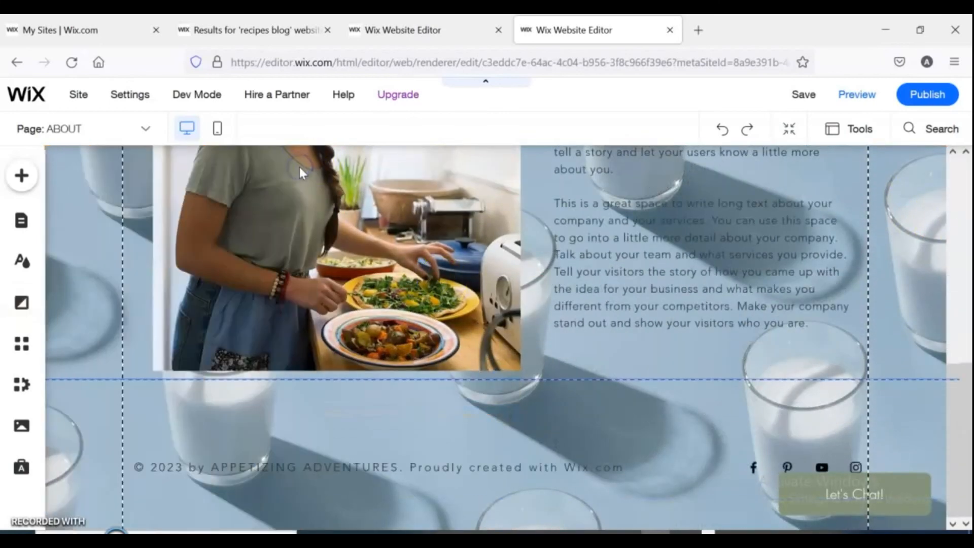
# Open the Contact page and examine its contact form fields and submit button.
pyautogui.click(146, 129)
pyautogui.click(52, 252)
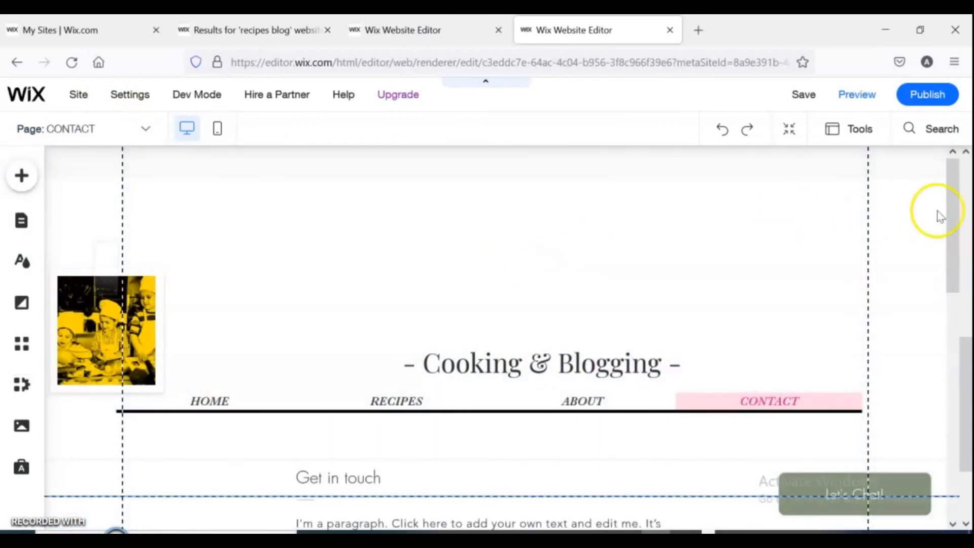
pyautogui.moveTo(955, 219); pyautogui.dragTo(967, 293)
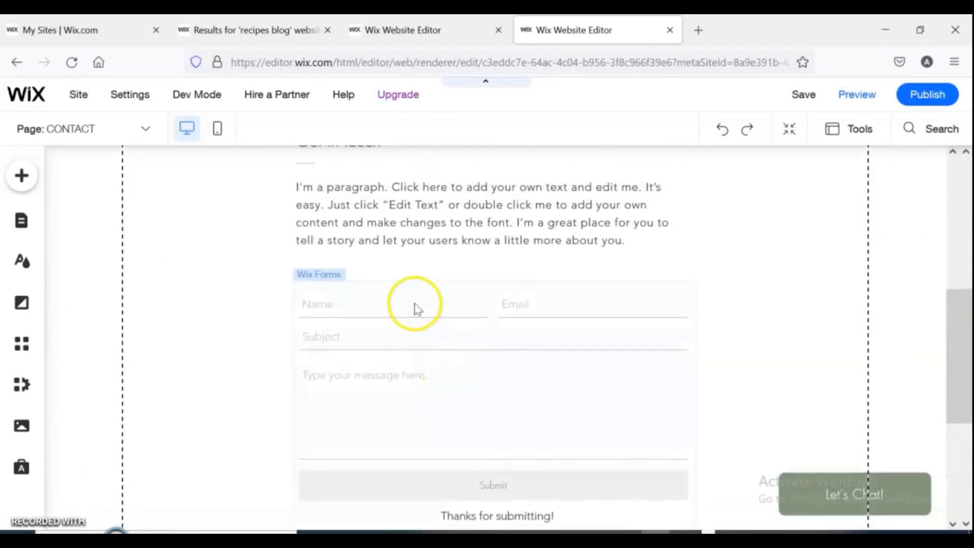
pyautogui.click(417, 344)
pyautogui.click(417, 344)
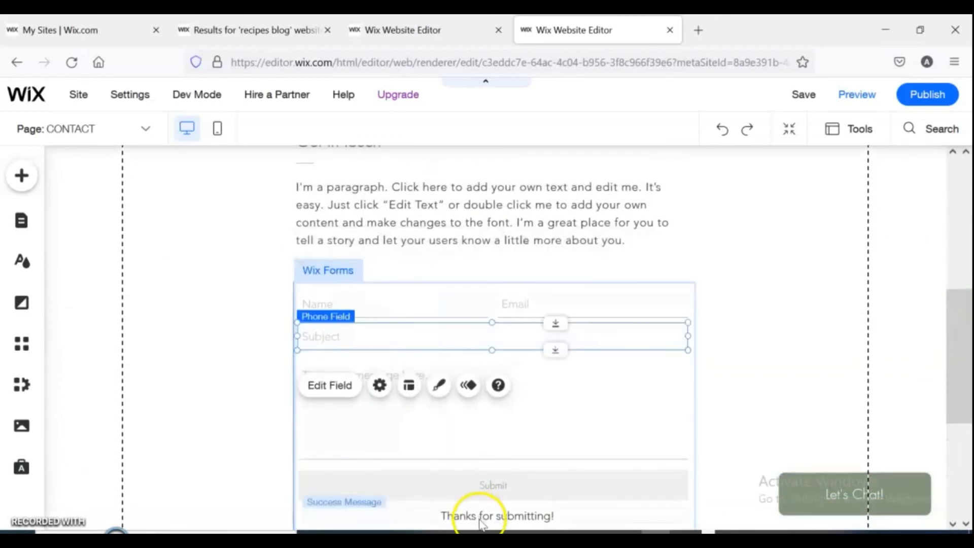
pyautogui.click(480, 487)
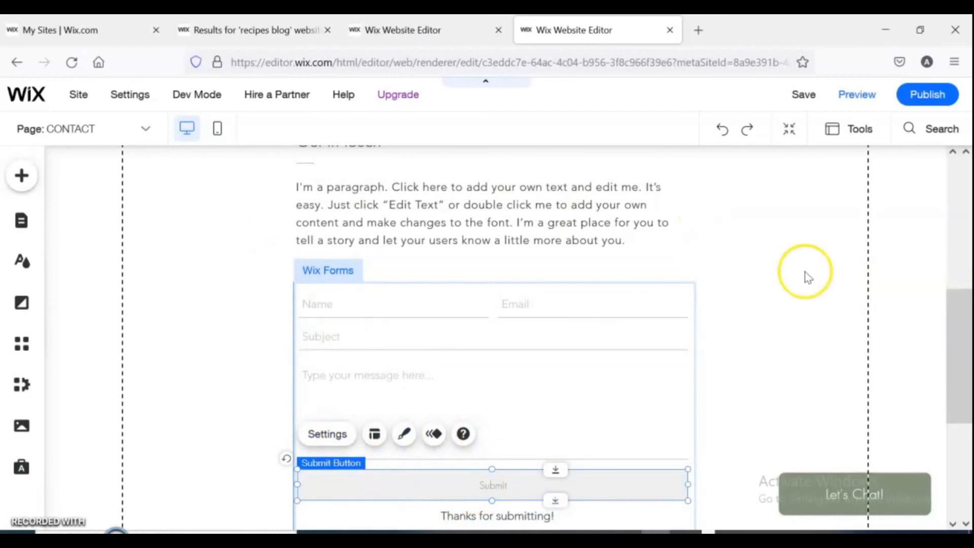
pyautogui.moveTo(952, 313); pyautogui.dragTo(953, 185)
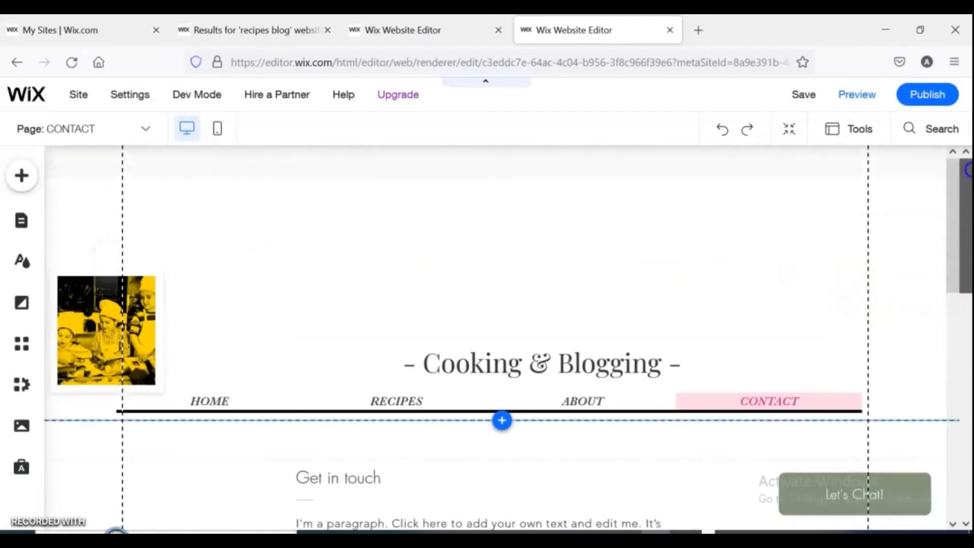
# Set the Contact page background to the light beige theme colour #DFD0C6 and close the panel.
pyautogui.click(445, 239)
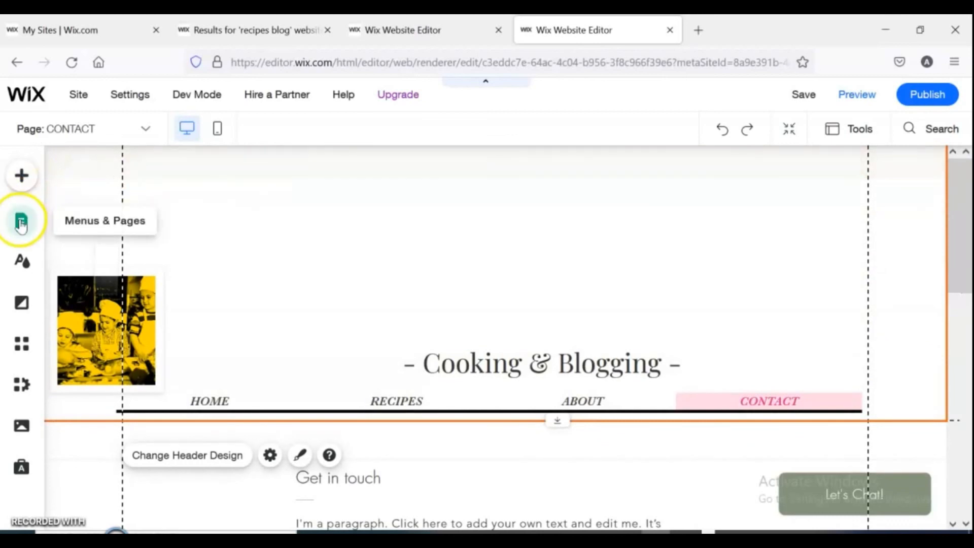
pyautogui.click(22, 303)
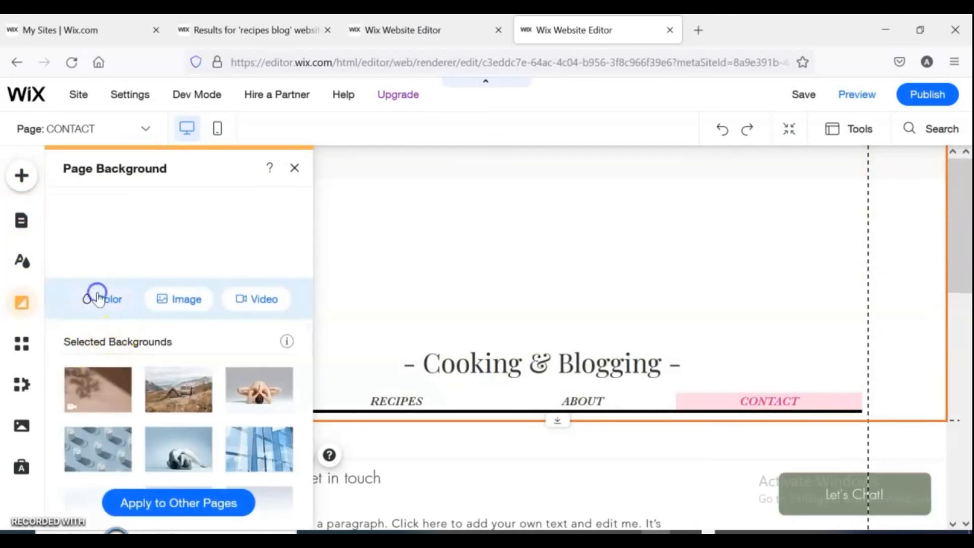
pyautogui.click(99, 298)
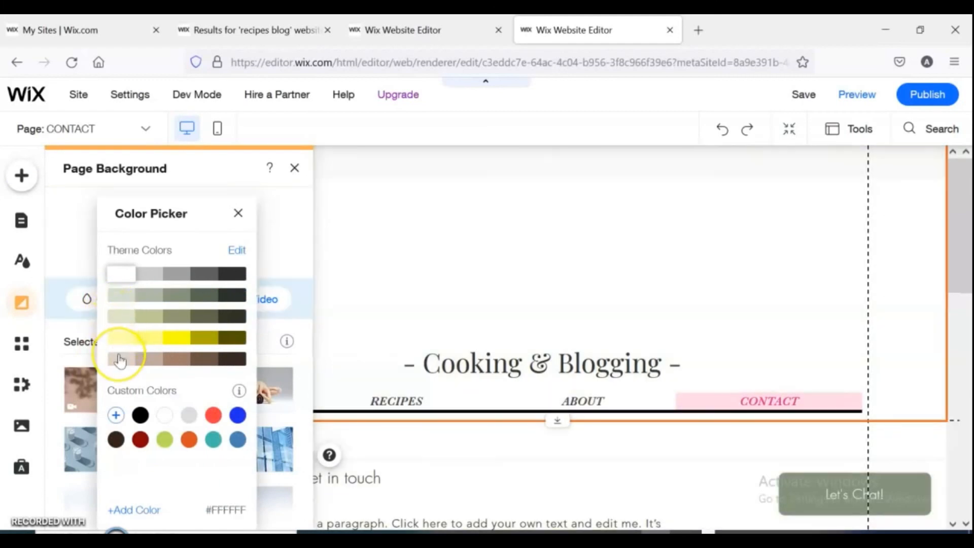
pyautogui.click(120, 359)
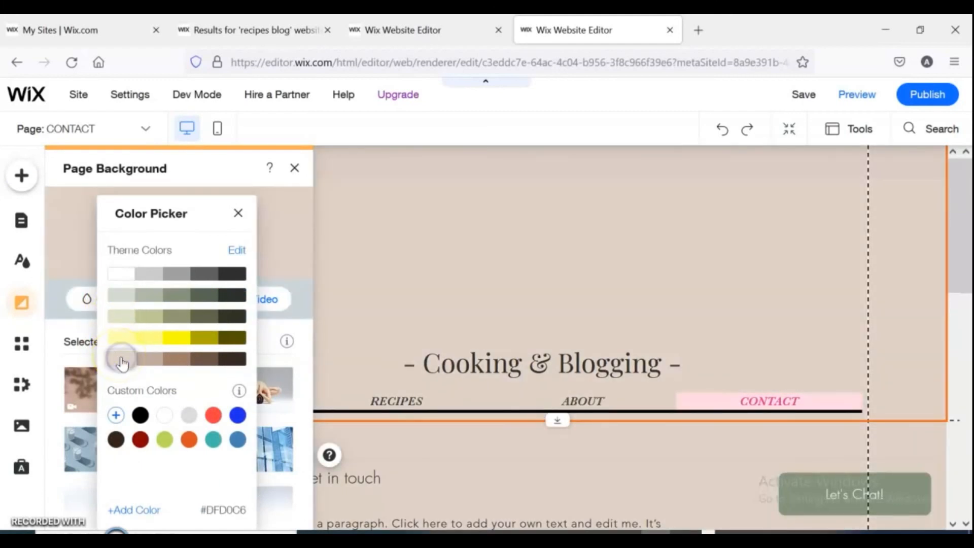
pyautogui.click(483, 223)
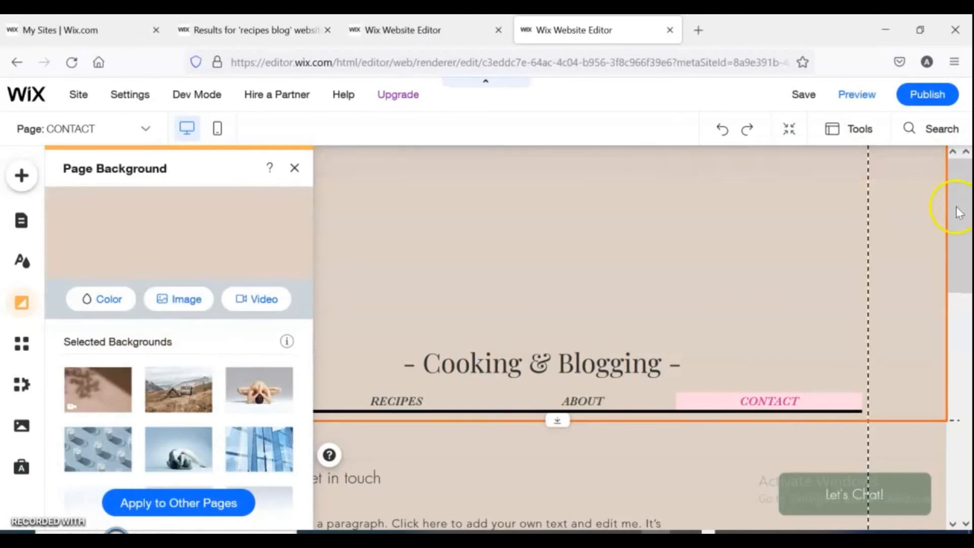
pyautogui.moveTo(958, 212); pyautogui.dragTo(939, 204)
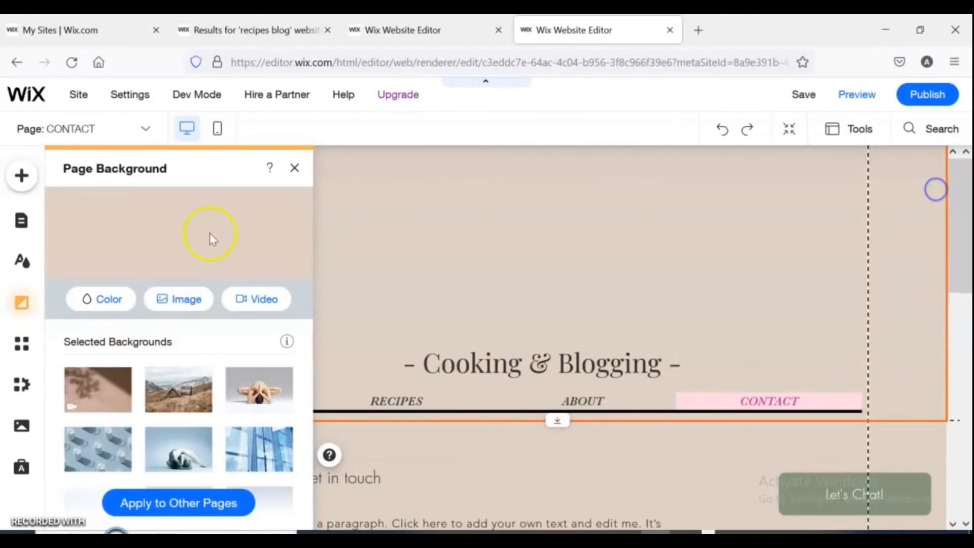
pyautogui.click(295, 170)
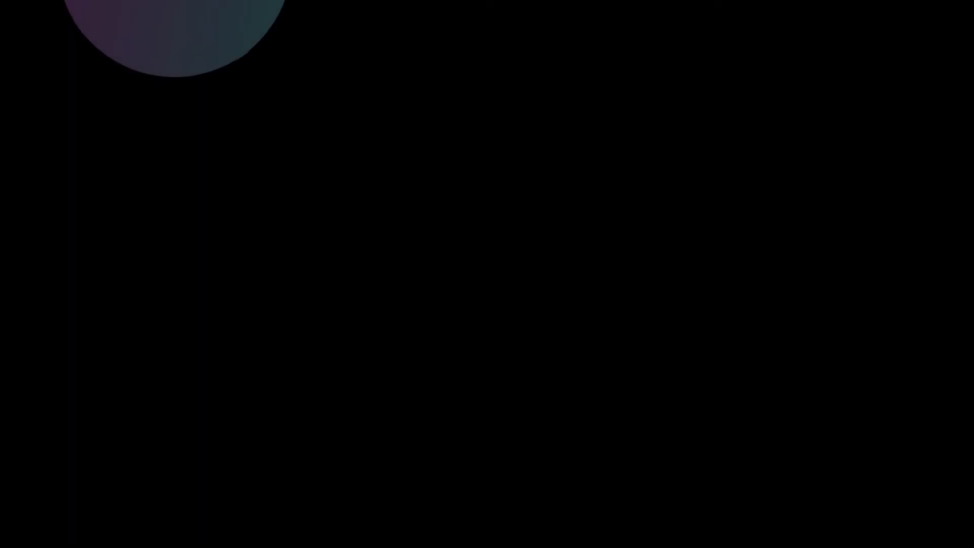